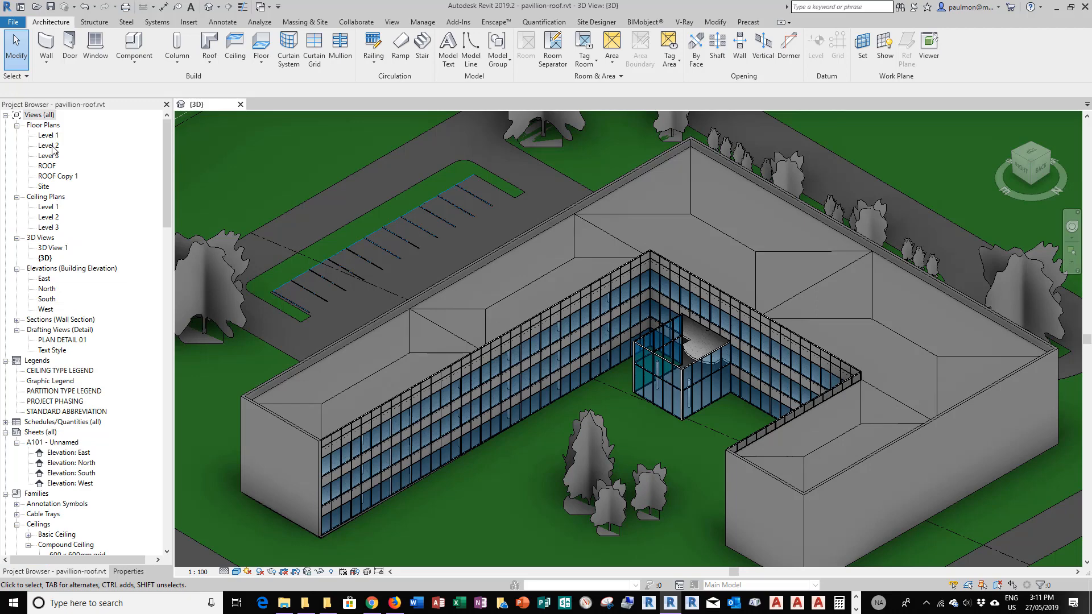
# - Open the Level 3 floor plan and set its underlay base level to Level 1
pyautogui.doubleClick(48, 155)
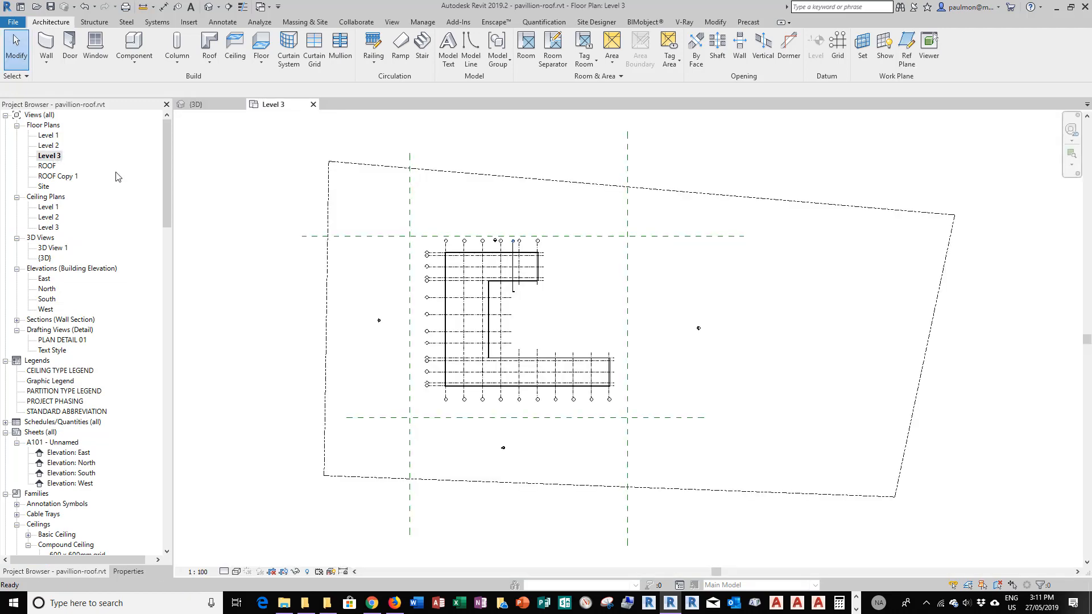
pyautogui.scroll(5, 482, 332)
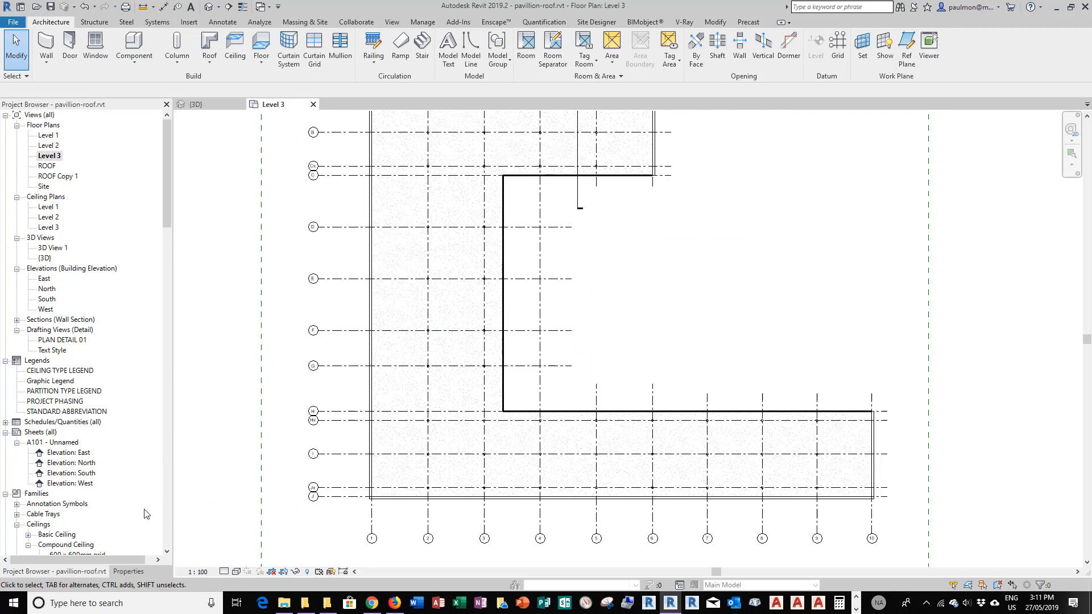
pyautogui.click(129, 571)
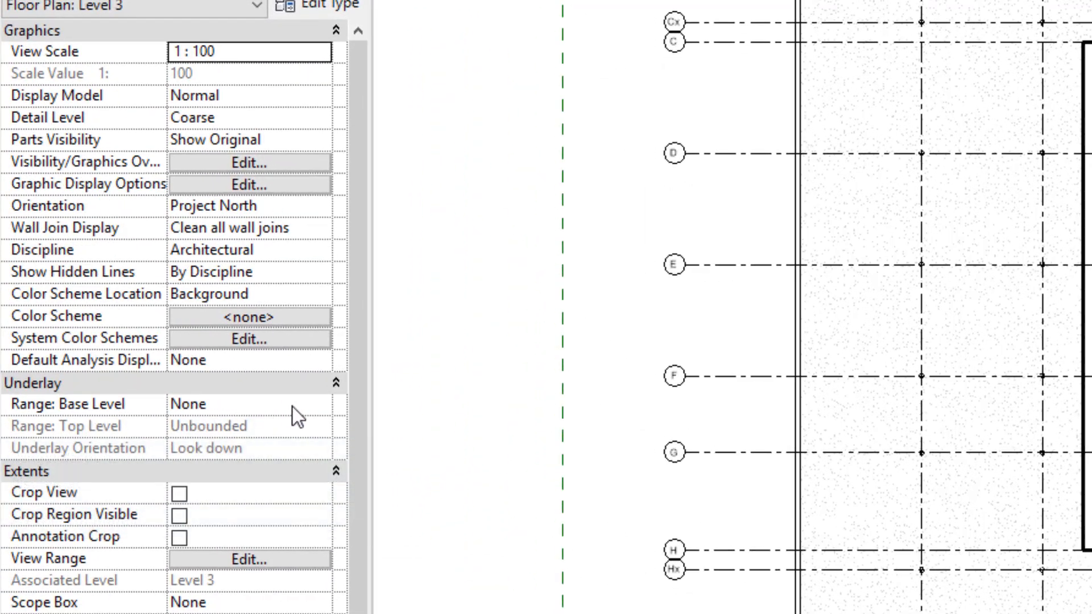
pyautogui.click(321, 409)
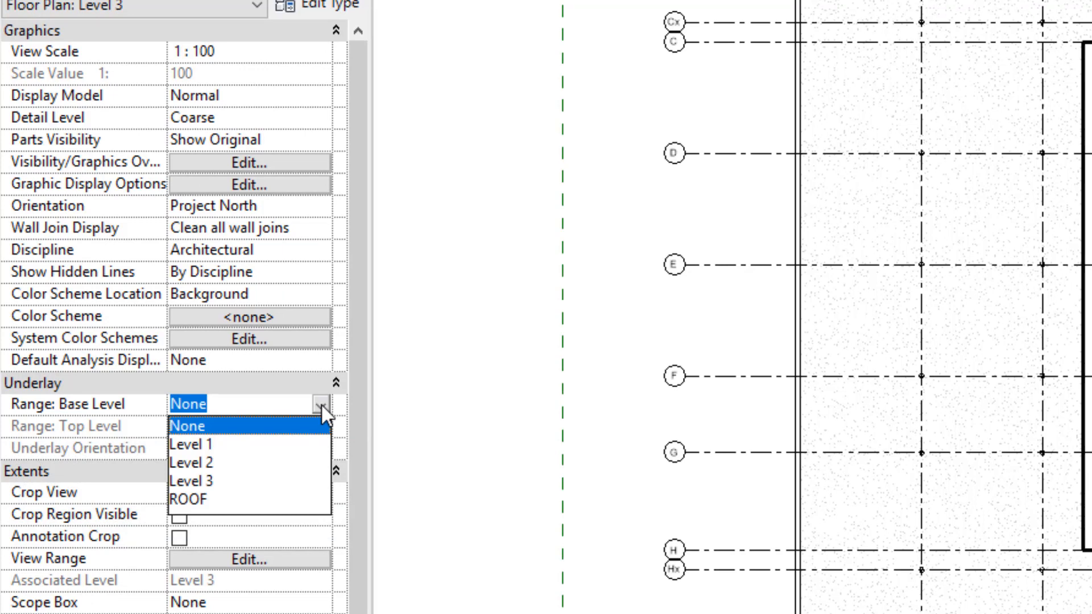
pyautogui.click(204, 444)
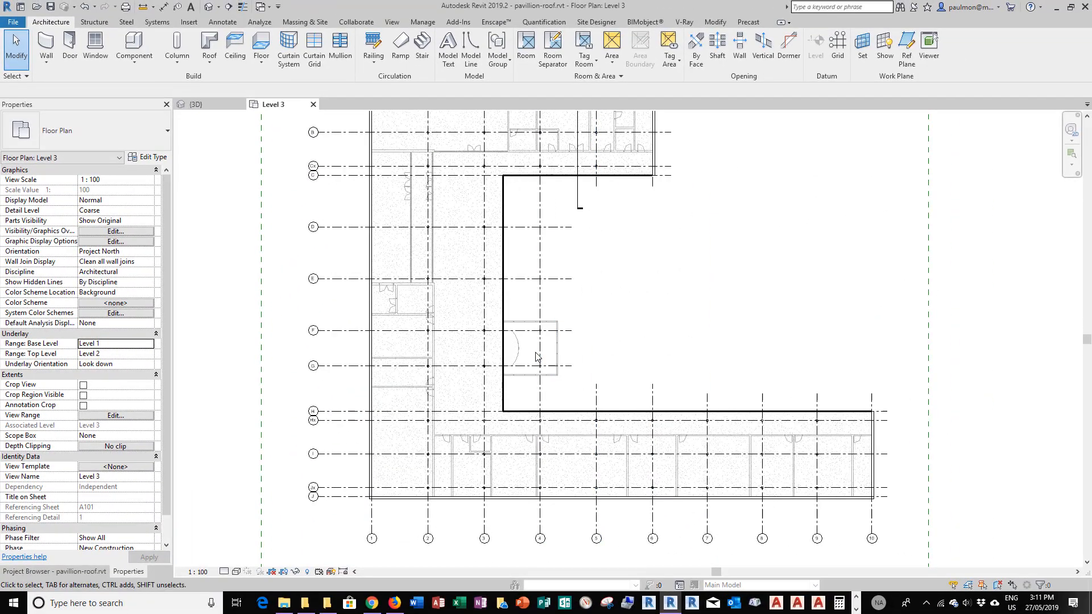
# - Start a Roof by Footprint on Level 3 using the Generic Roof - 300mm type
pyautogui.scroll(3, 535, 357)
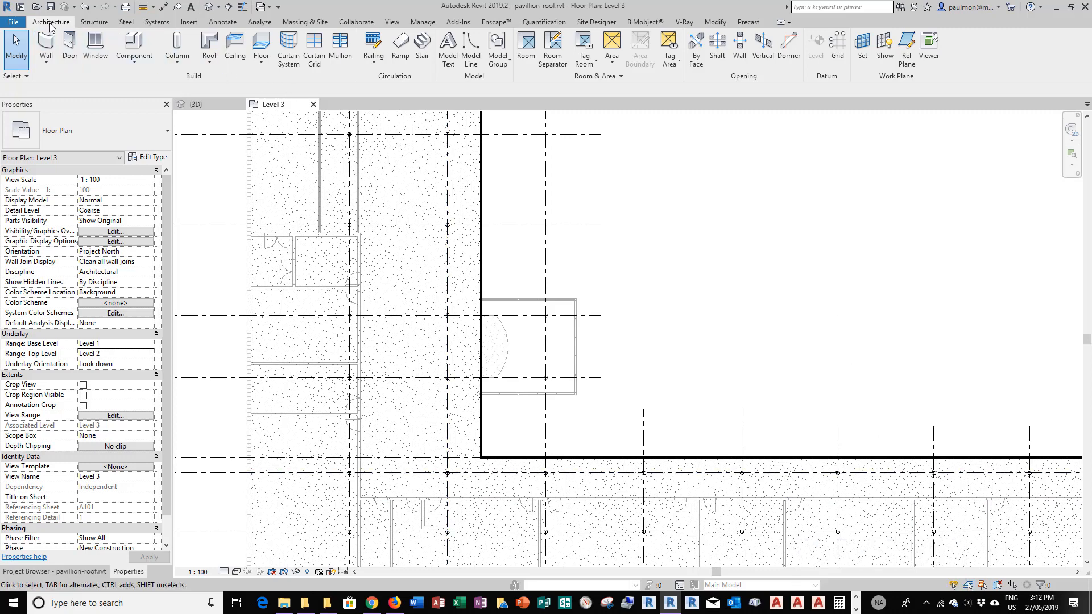
pyautogui.click(208, 64)
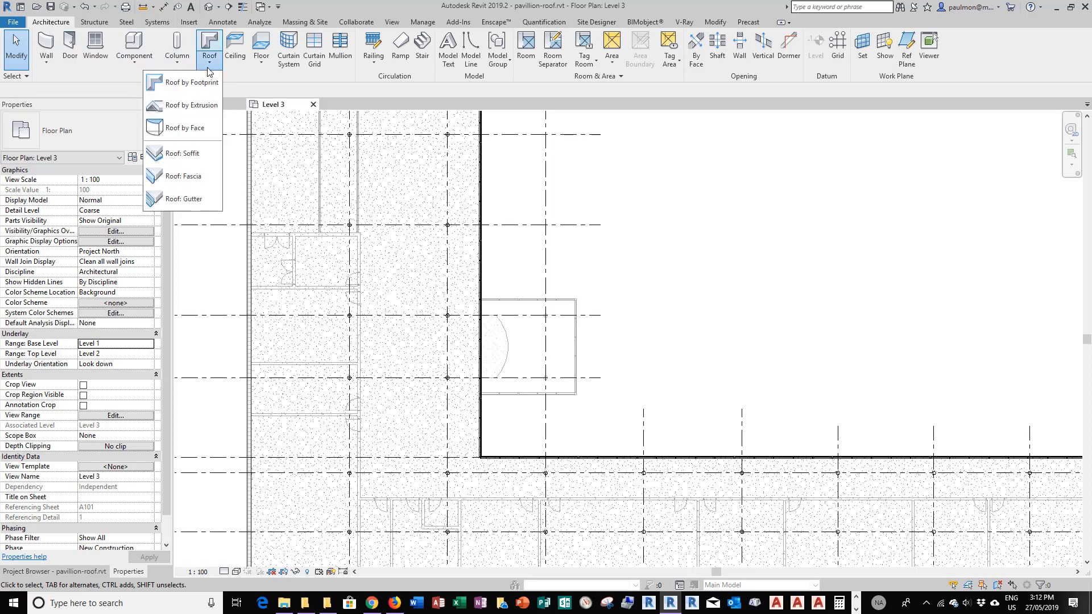
pyautogui.click(174, 84)
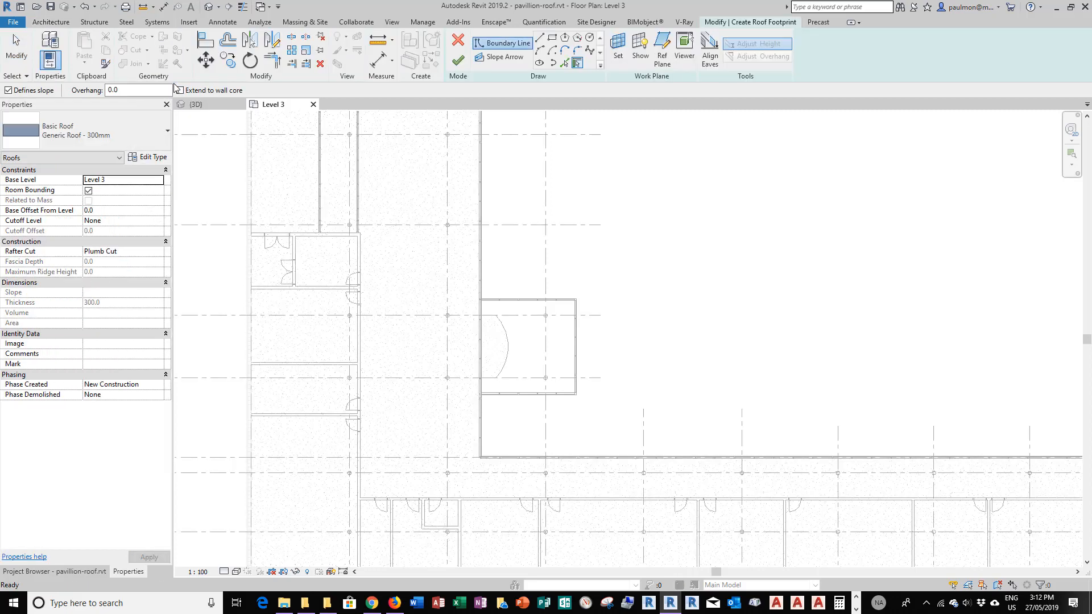
pyautogui.click(158, 136)
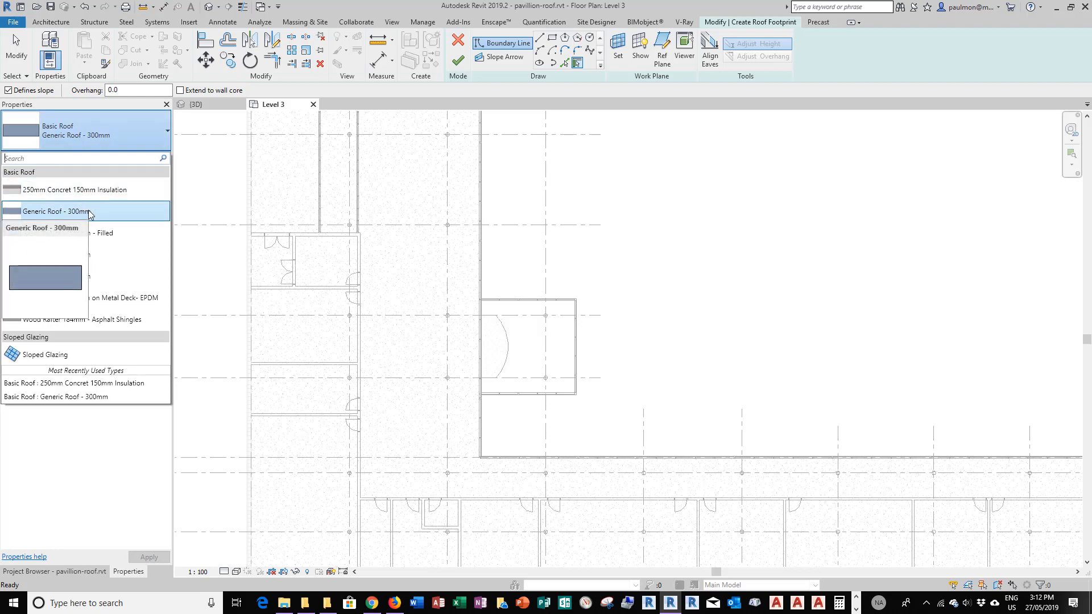
pyautogui.click(90, 212)
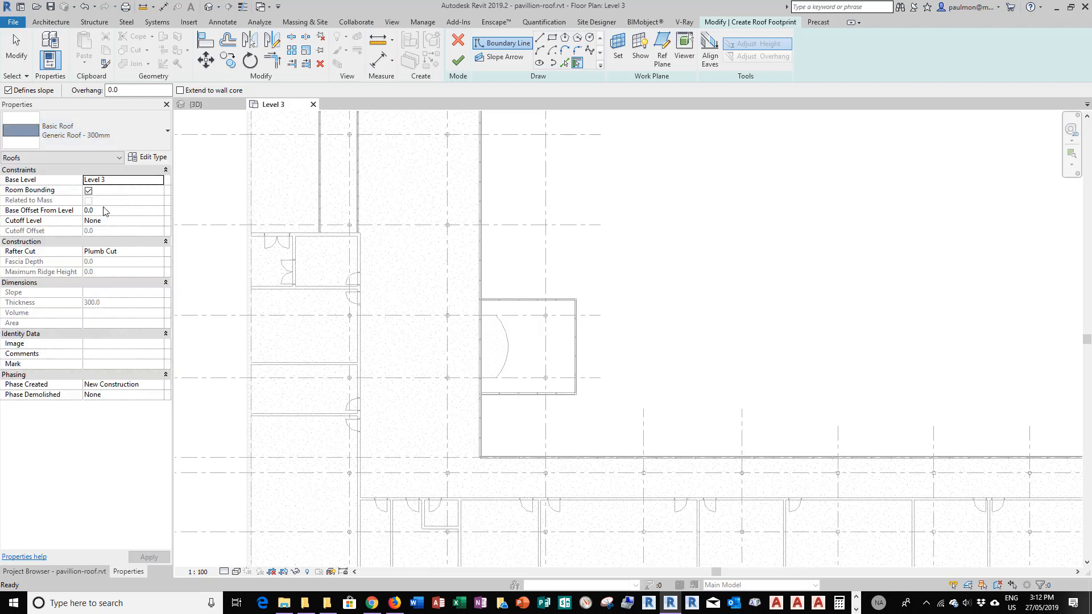
# - Set the roof boundary offset to 610 mm and try to pick the pavilion's upper curtain wall as a boundary
pyautogui.click(564, 64)
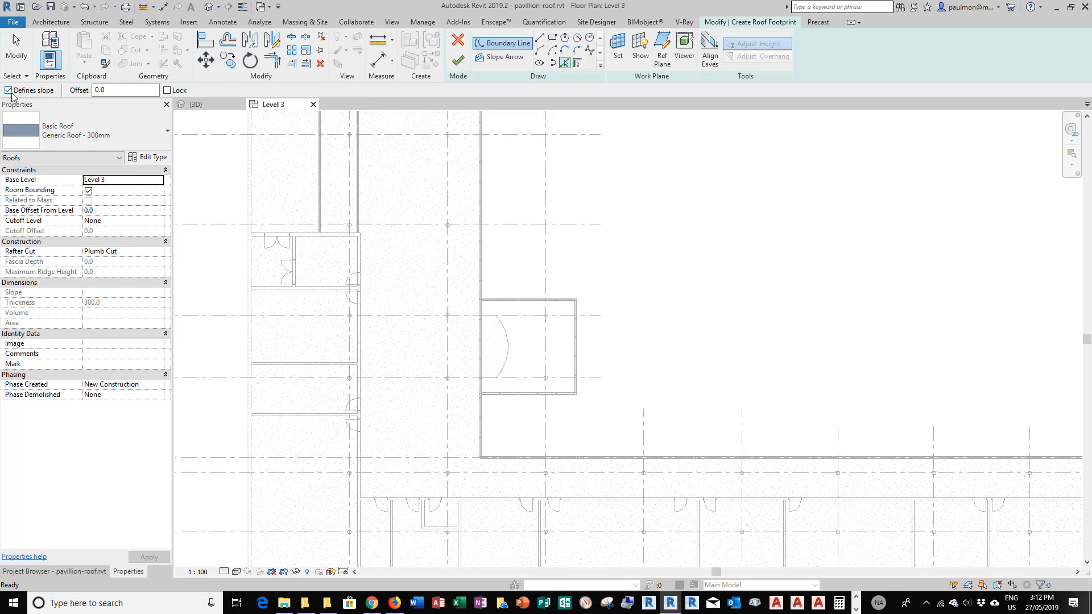
pyautogui.click(112, 90)
pyautogui.moveTo(105, 90); pyautogui.dragTo(92, 90)
pyautogui.press('Return')
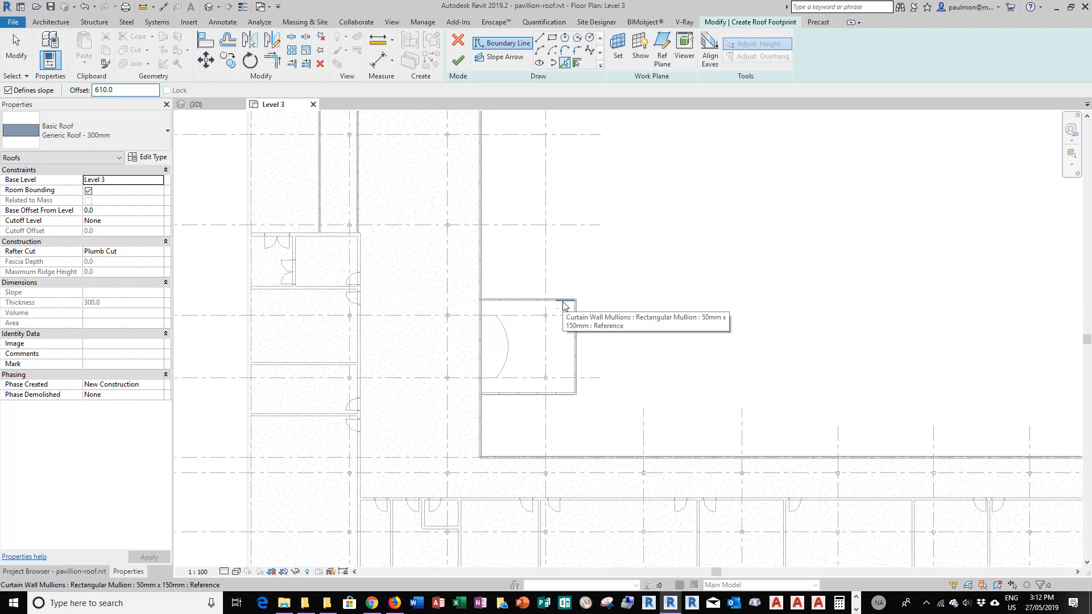
pyautogui.press('Tab')
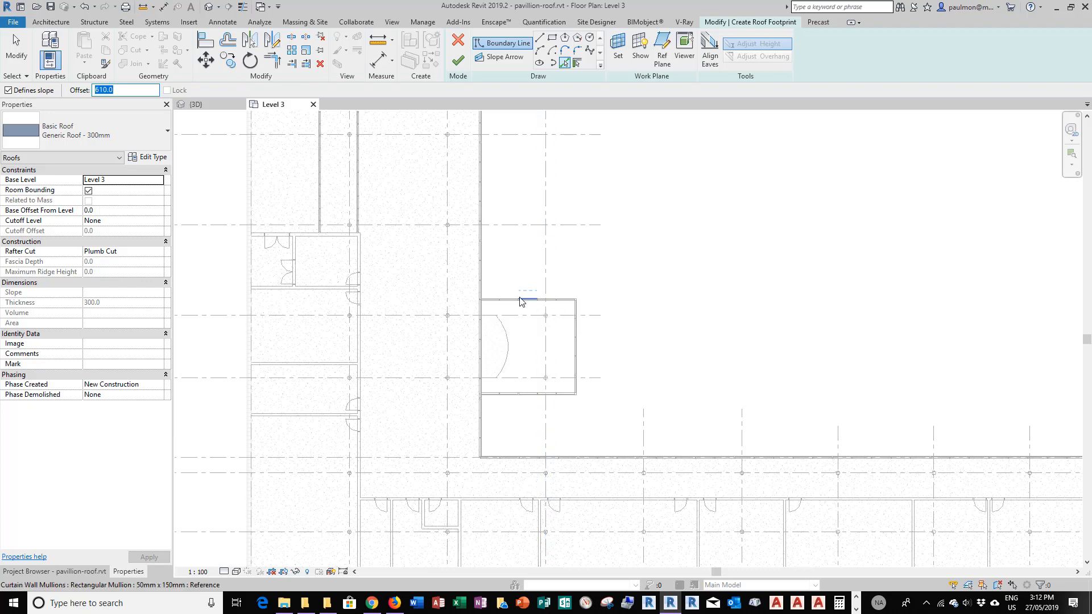
pyautogui.scroll(3, 477, 305)
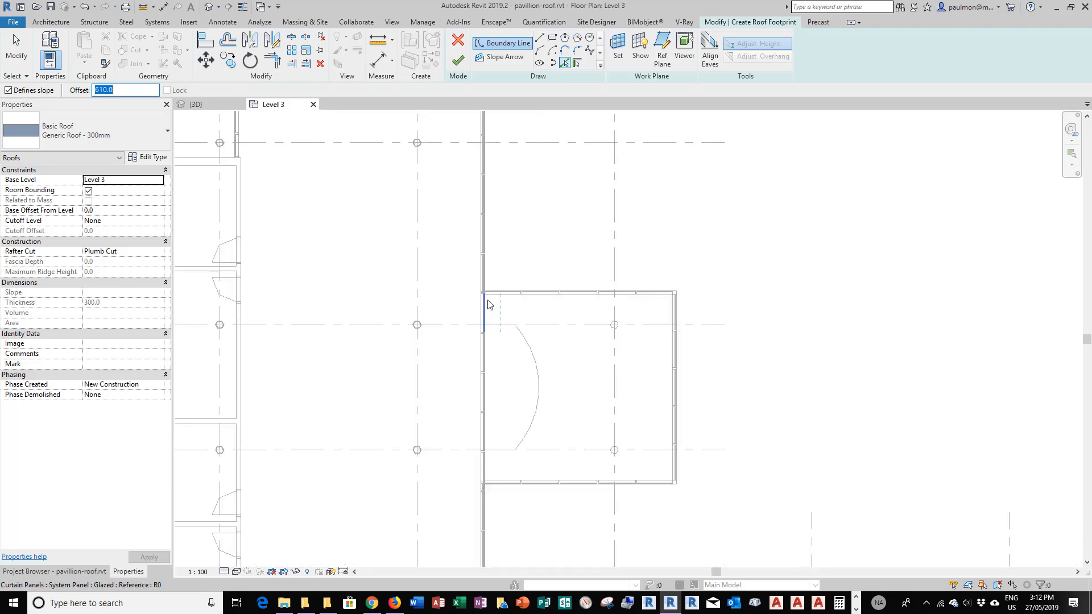
pyautogui.scroll(2, 487, 304)
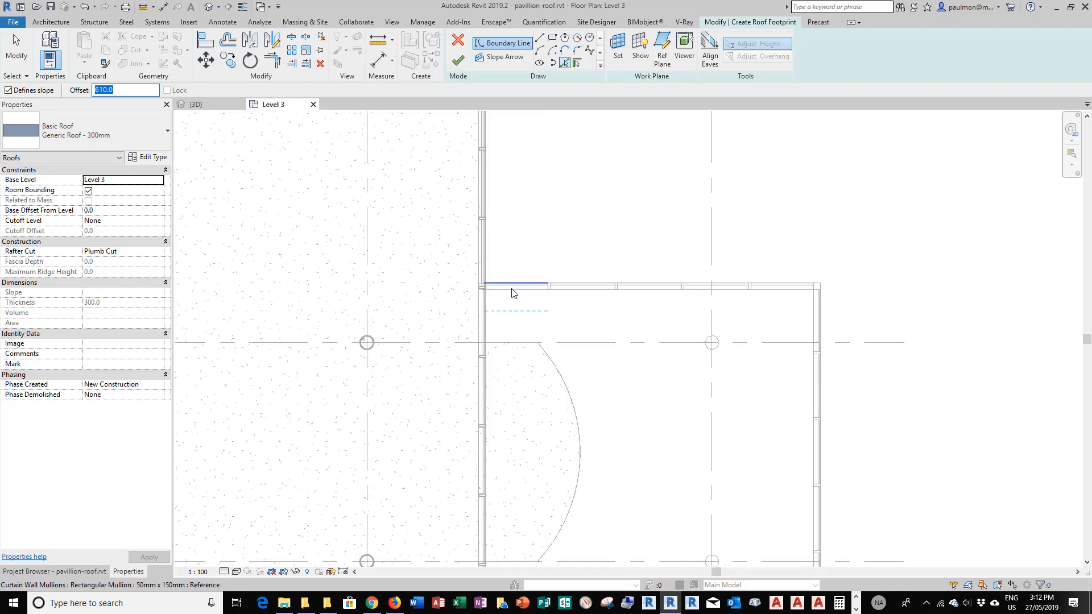
# - Draw a slope-defining boundary line along the pavilion's upper curtain wall, offset 610 mm outward, from the building facade to the outer corner
pyautogui.click(543, 41)
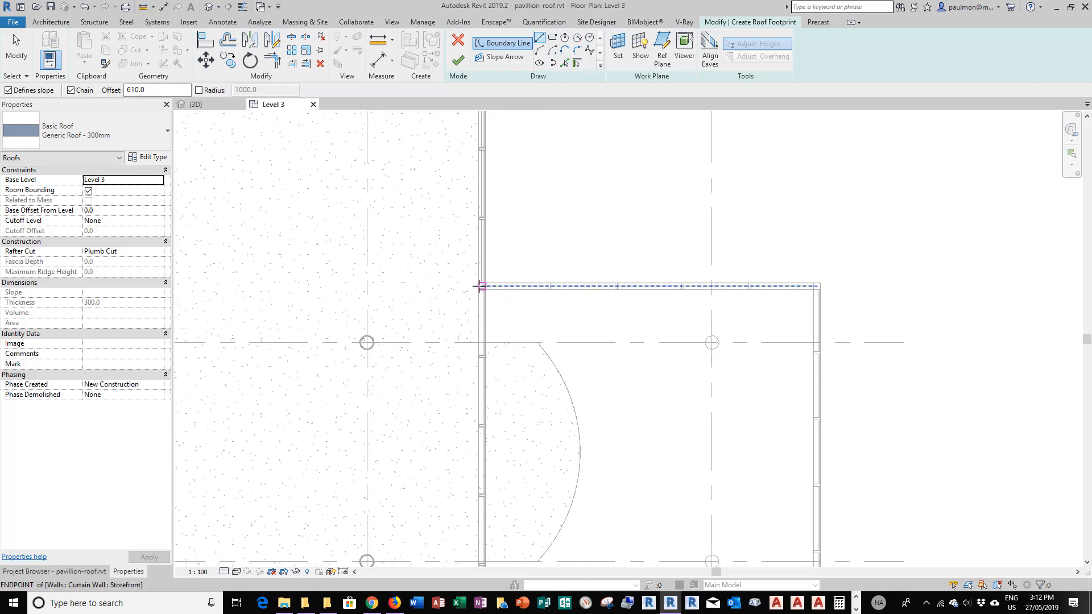
pyautogui.click(479, 286)
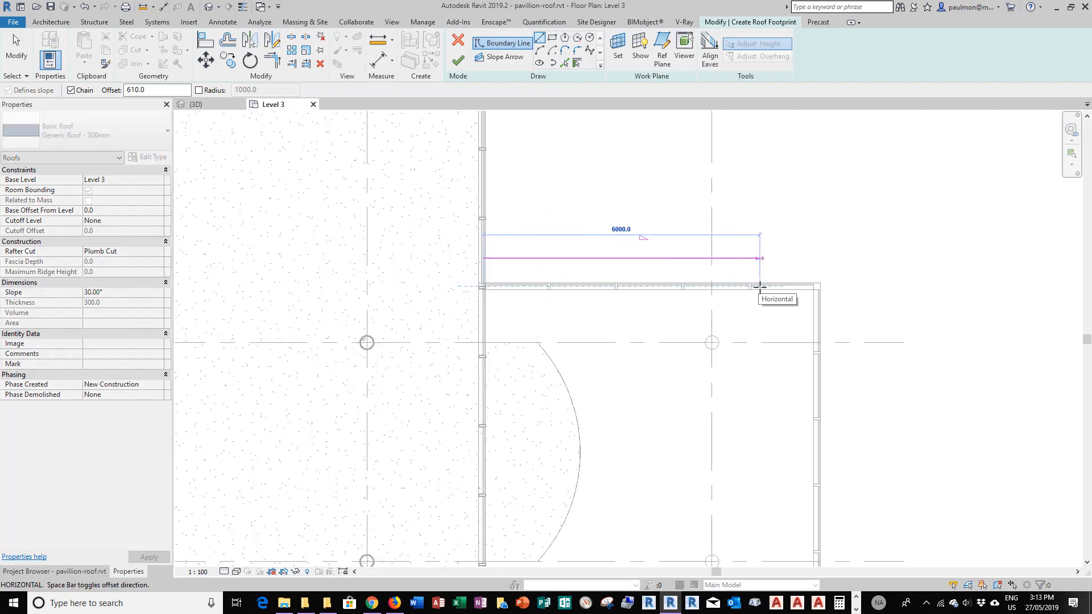
pyautogui.click(816, 285)
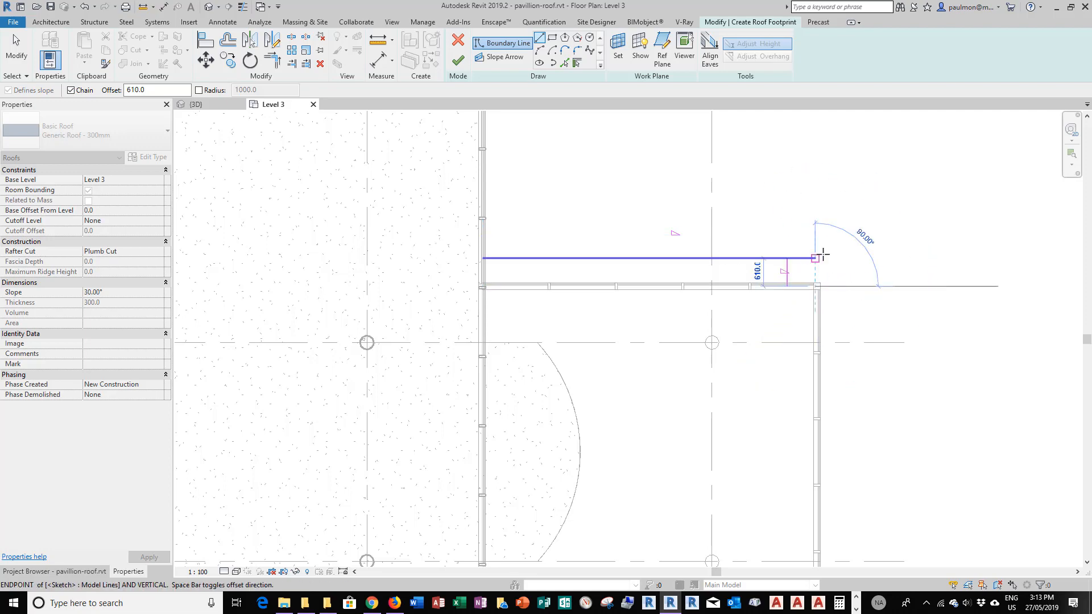
pyautogui.press('Escape')
pyautogui.press('Escape')
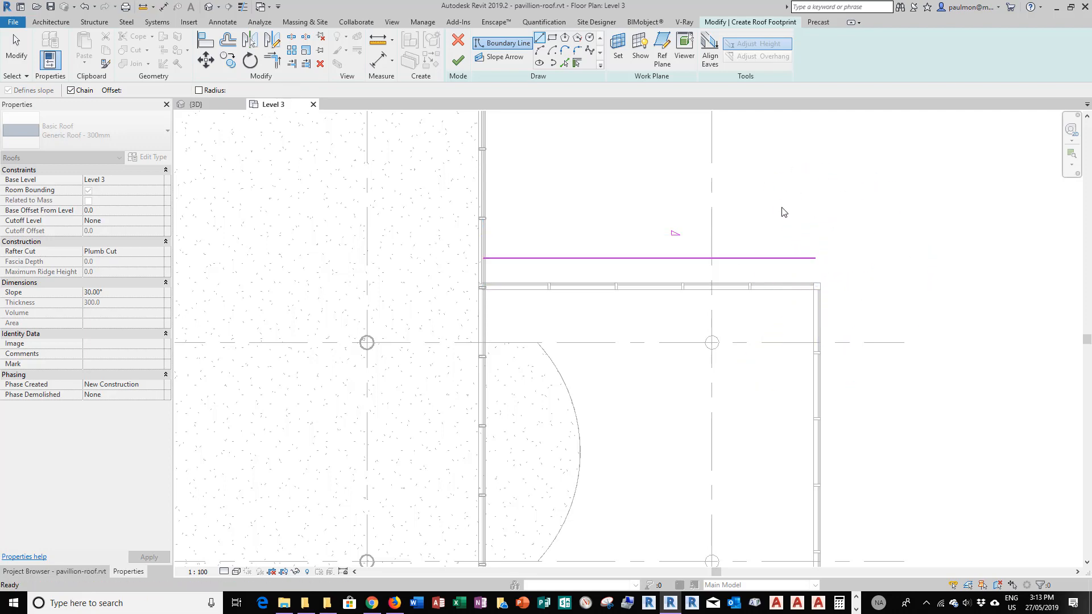
# - Draw a slope-defining boundary line about 7200 mm long, offset 610 mm outside the pavilion's lower curtain wall
pyautogui.scroll(-2, 784, 212)
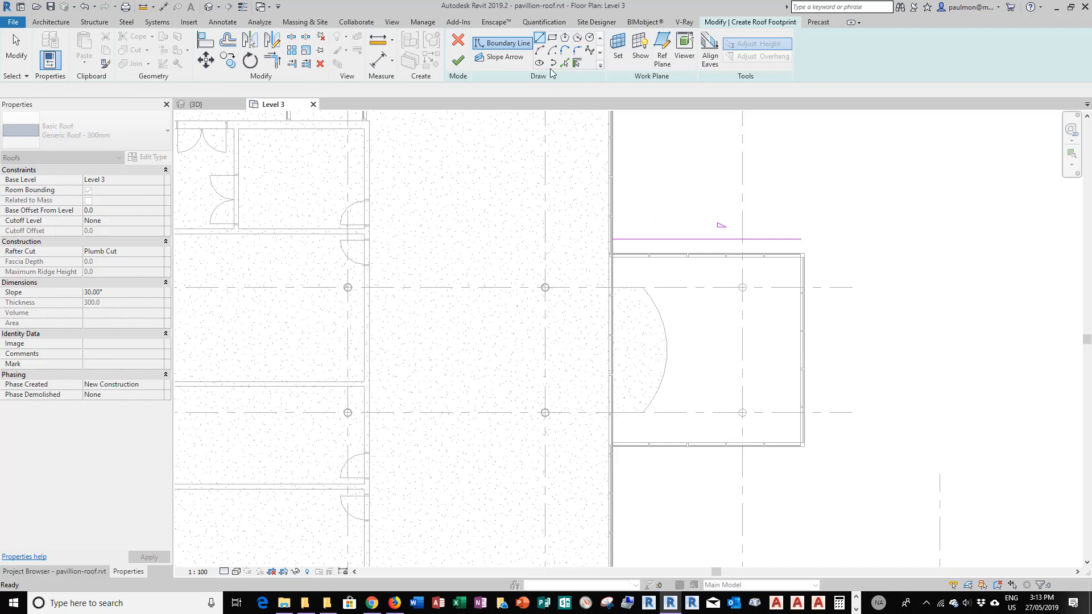
pyautogui.click(539, 39)
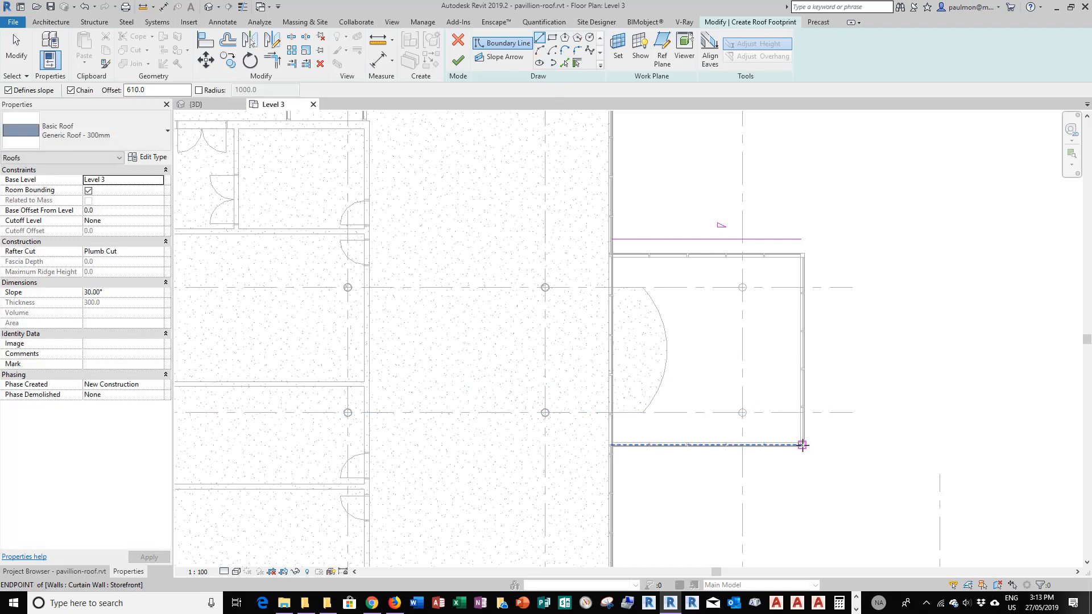
pyautogui.scroll(2, 803, 444)
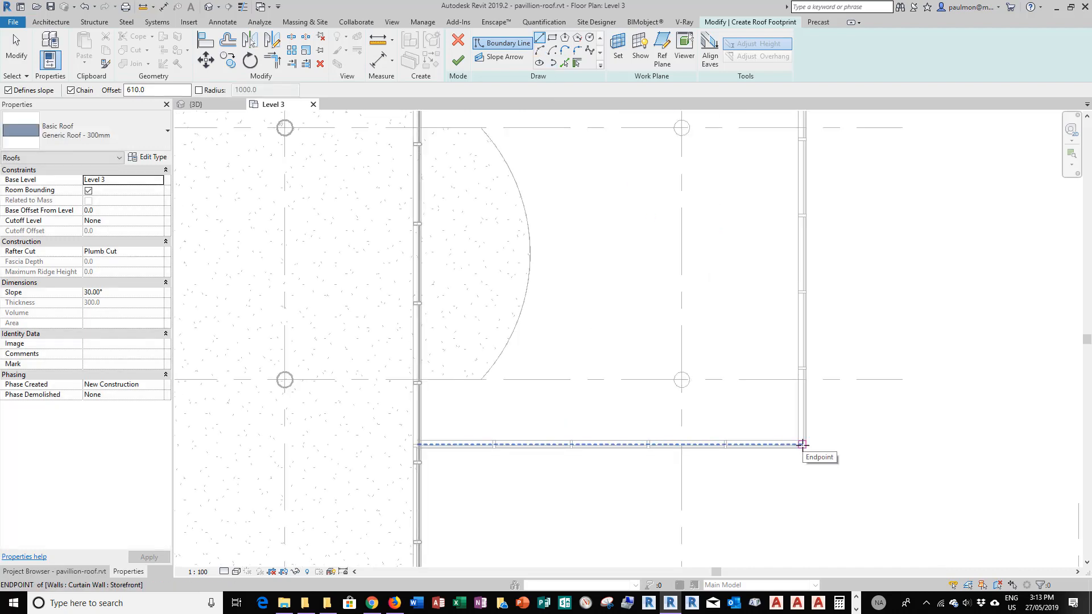
pyautogui.click(802, 444)
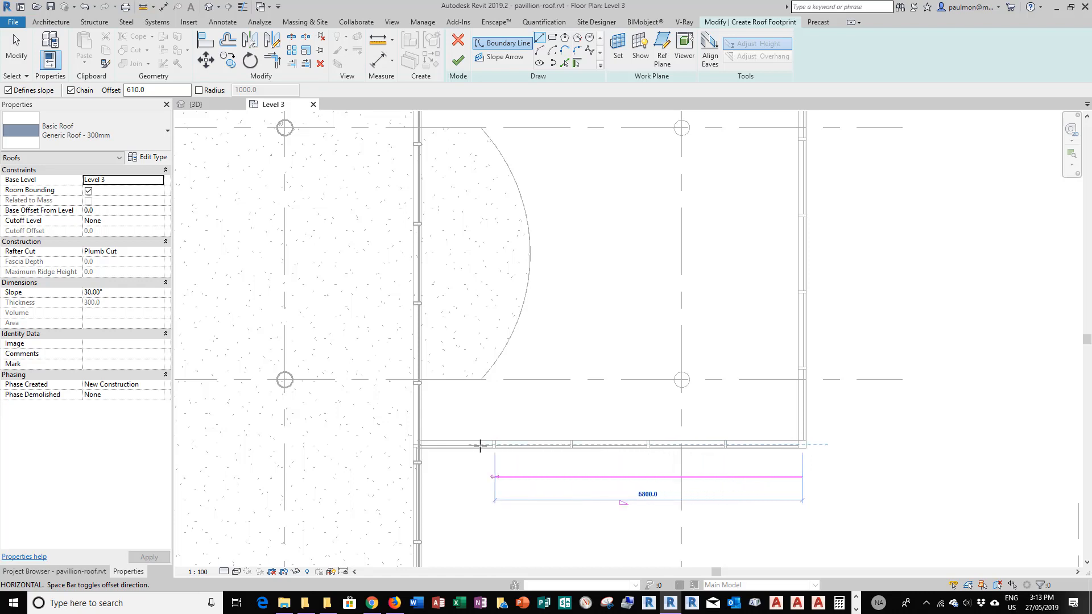
pyautogui.click(418, 446)
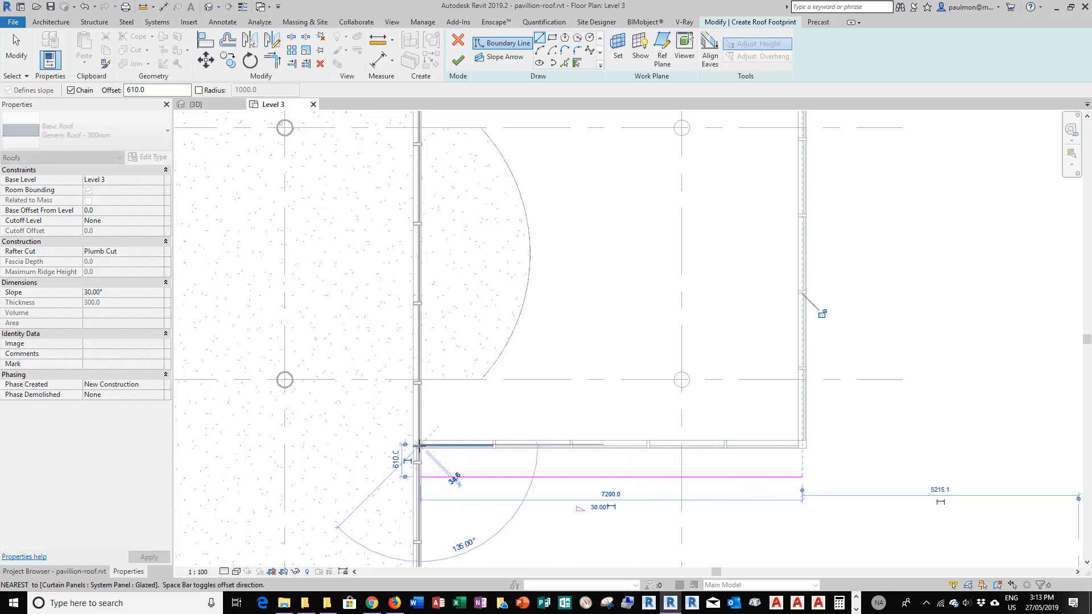
pyautogui.press('Escape')
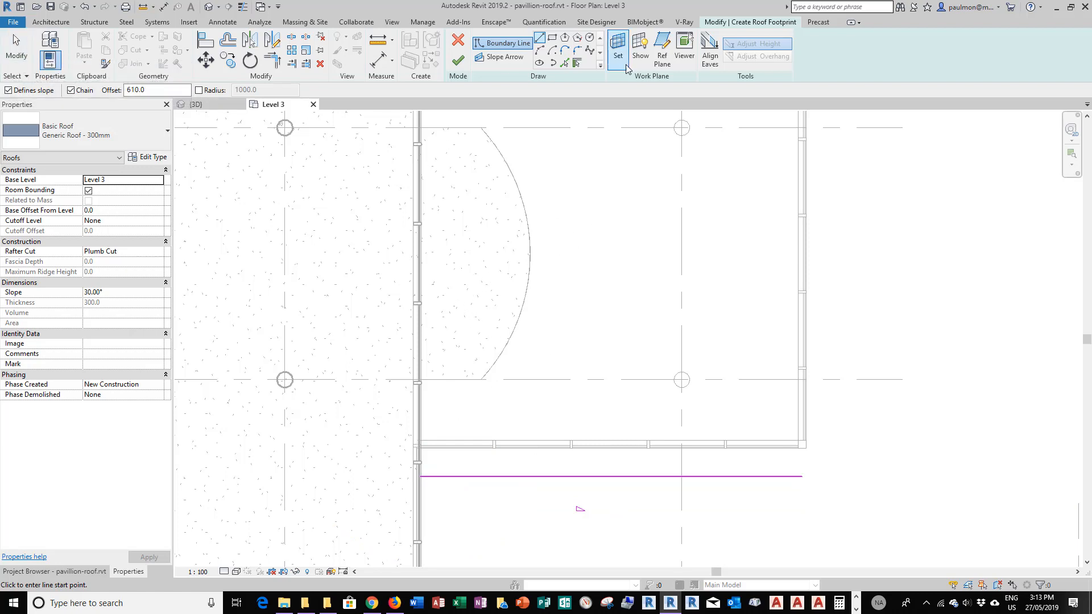
# - Draw a boundary line without slope along the pavilion's outer curtain wall between its two corners, offset 610 mm outward
pyautogui.click(538, 40)
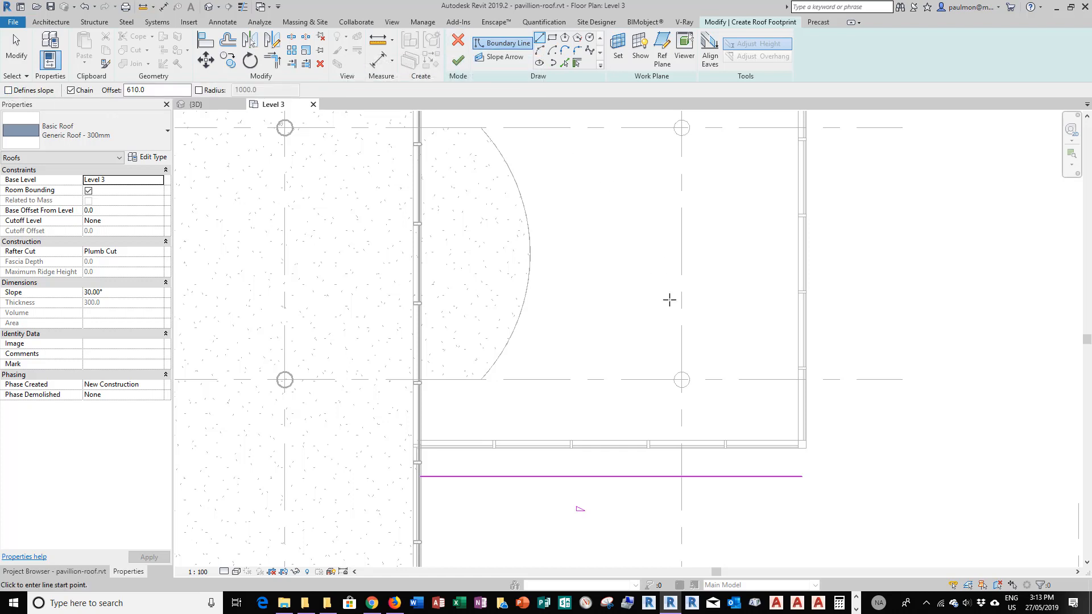
pyautogui.click(800, 443)
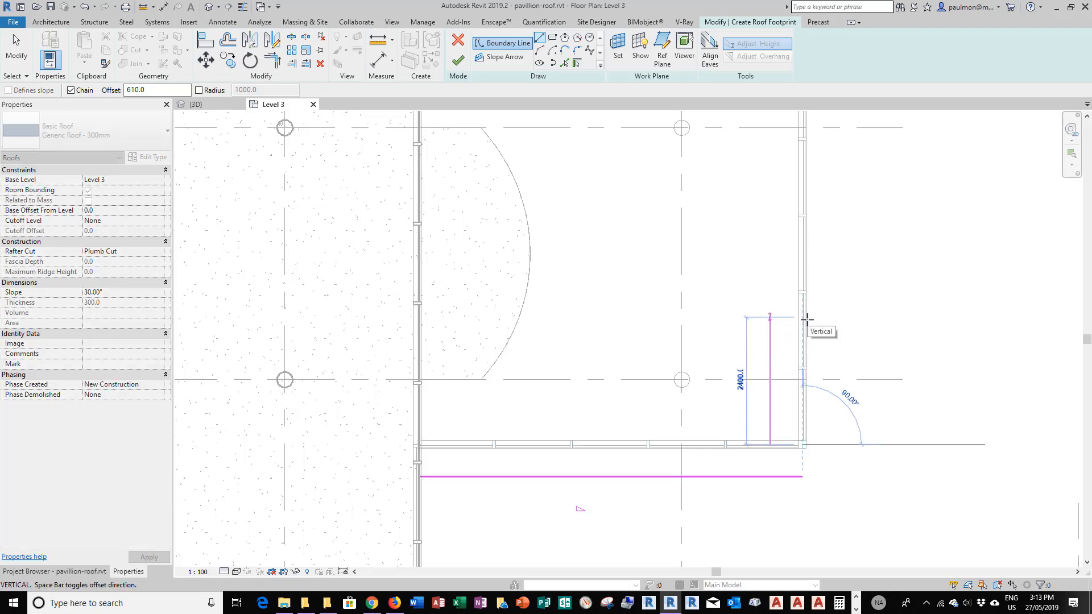
pyautogui.scroll(-3, 806, 320)
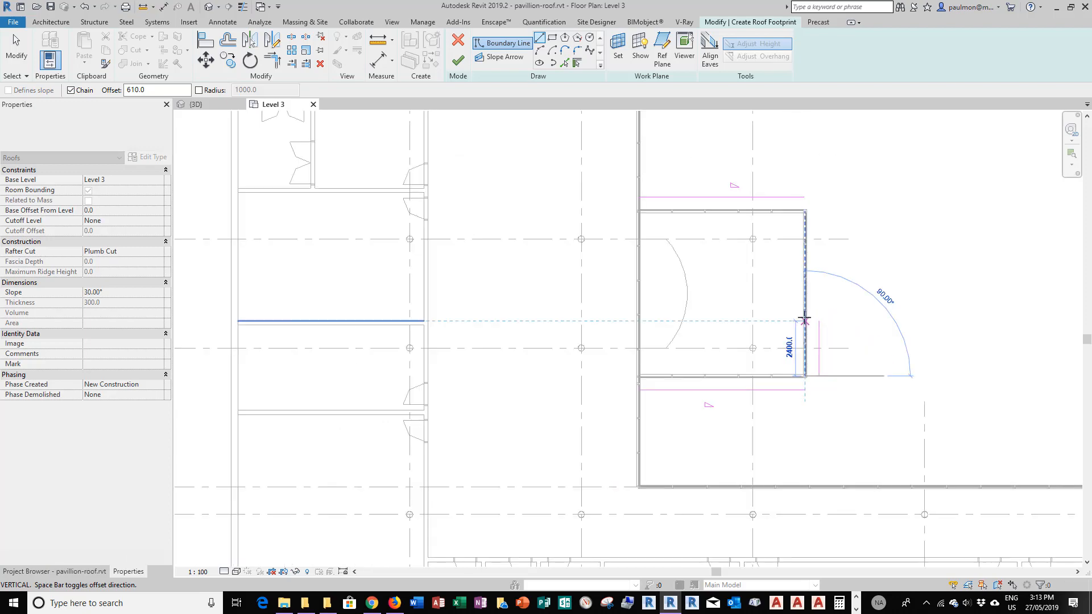
pyautogui.scroll(5, 804, 250)
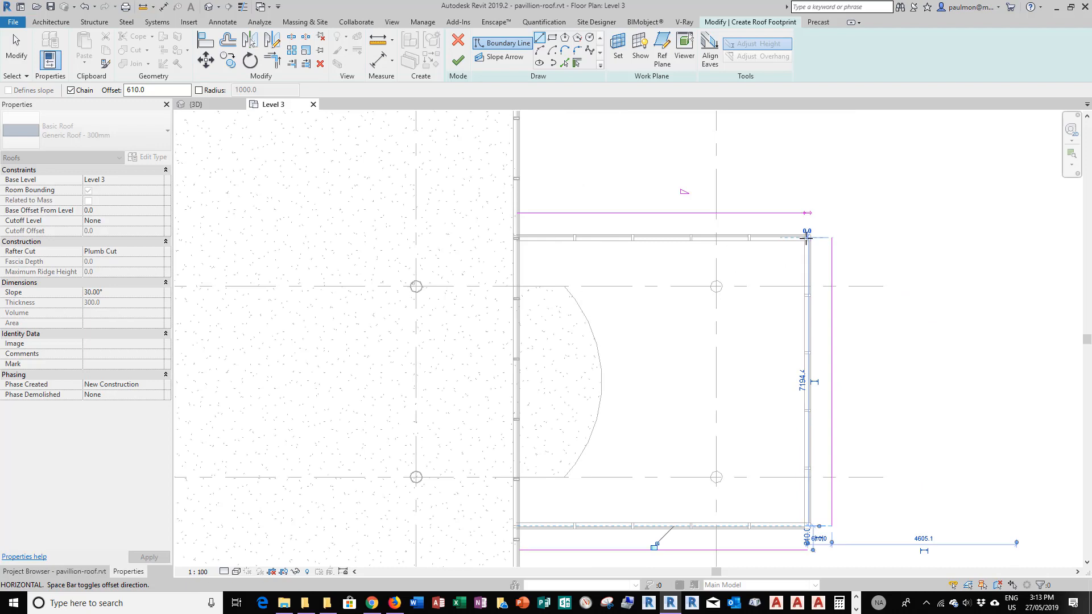
pyautogui.press('Escape')
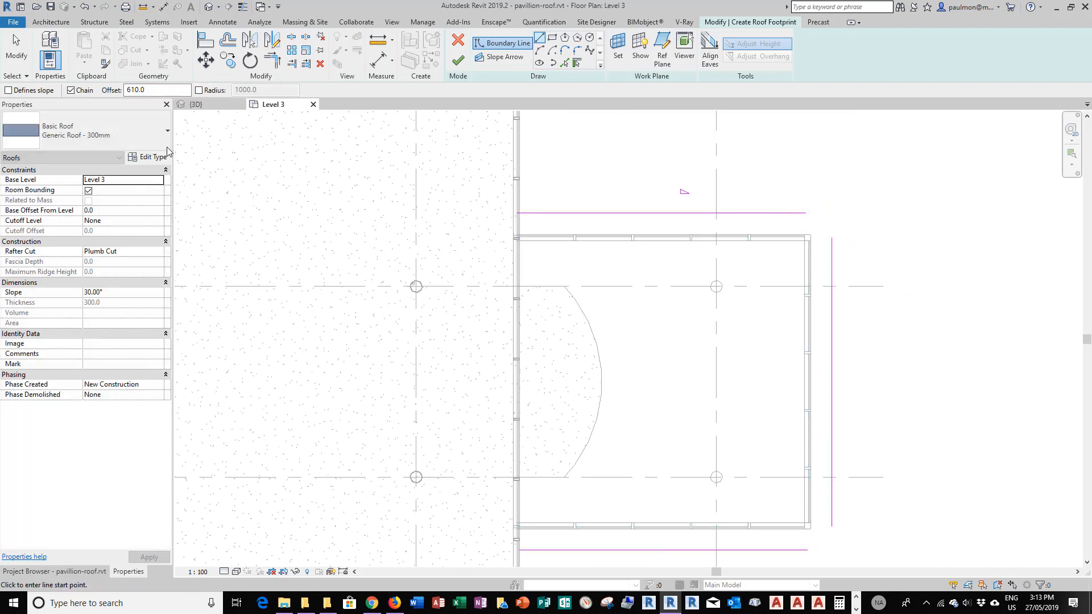
# - Set the offset to 0 and draw a non-sloping boundary line along the building facade, joining the upper and lower boundary lines
pyautogui.moveTo(150, 90); pyautogui.dragTo(126, 90)
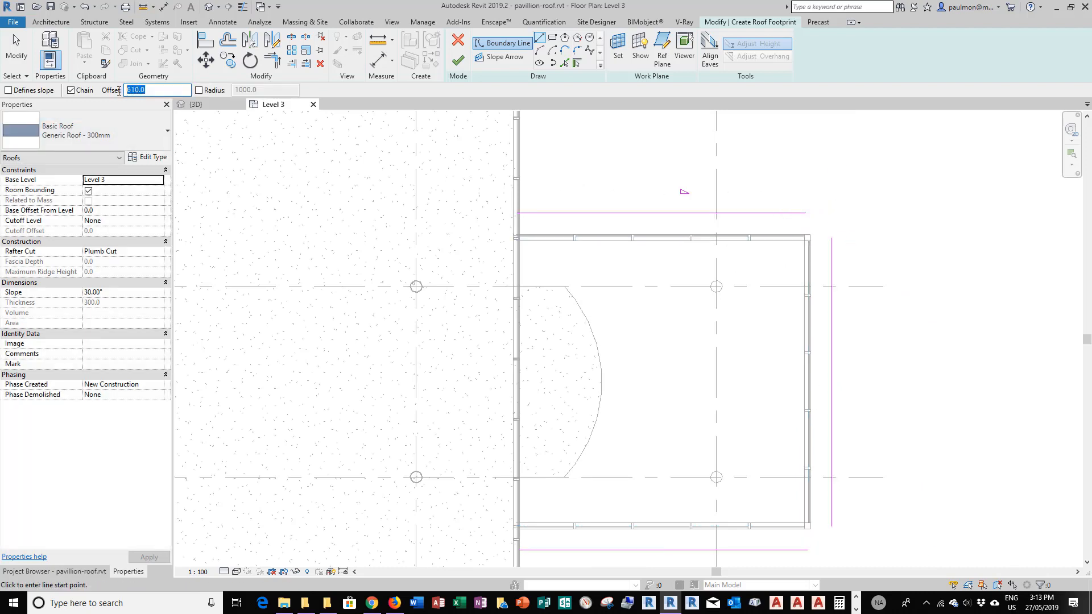
pyautogui.write('0')
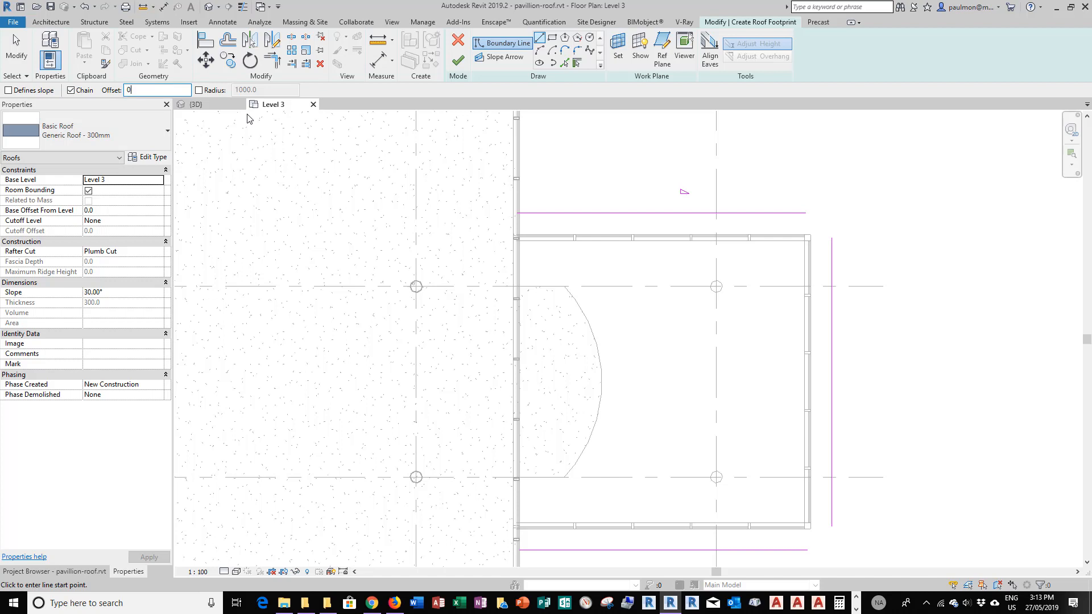
pyautogui.click(517, 213)
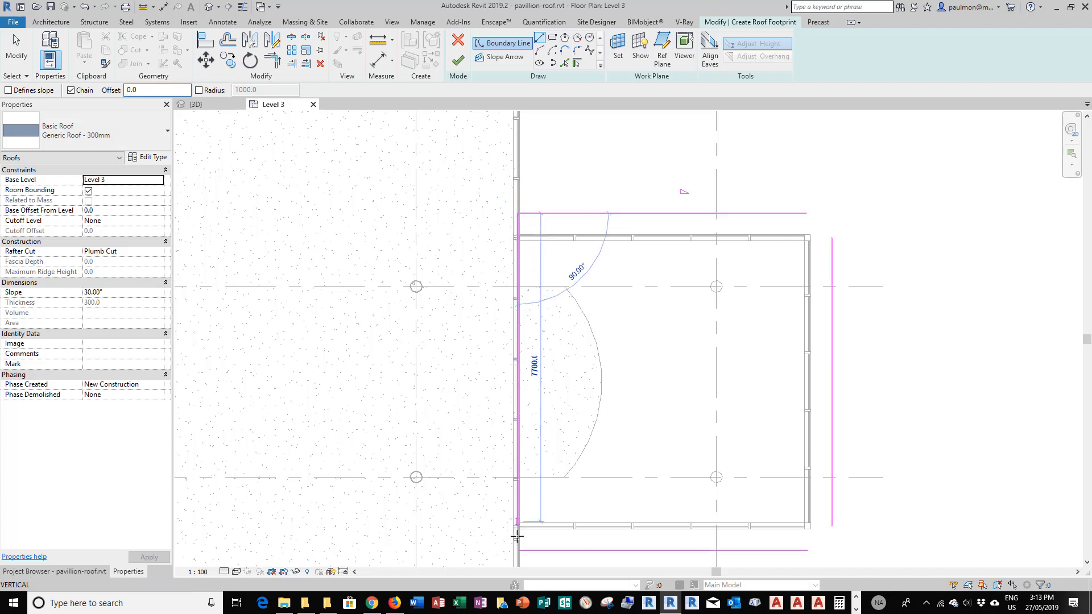
pyautogui.click(517, 550)
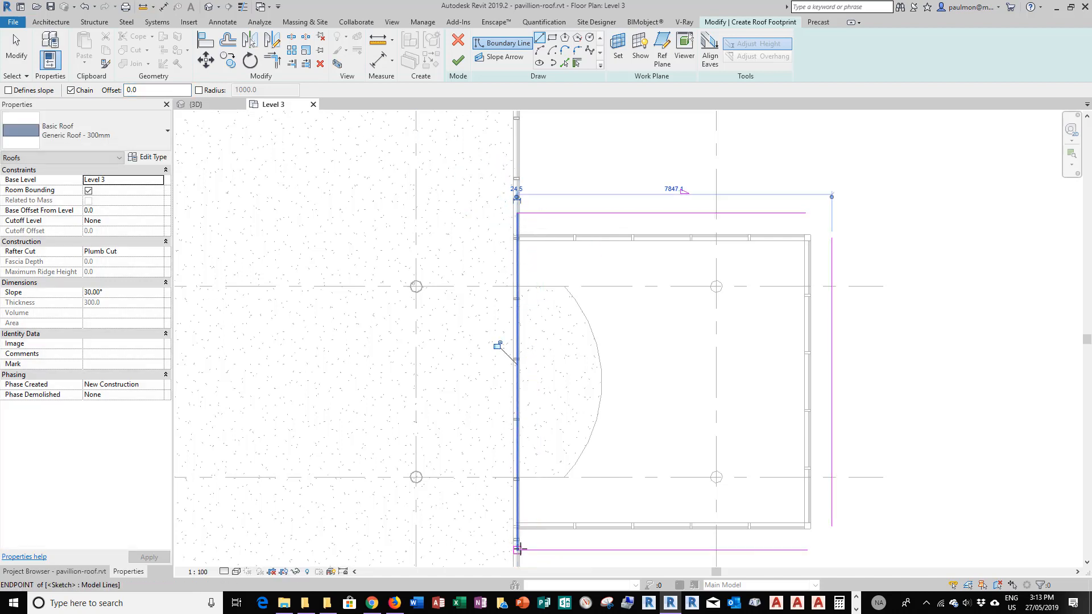
# - Trim the pavilion roof's outer boundary line to the upper and lower boundary lines at both corners and finish the roof sketch
pyautogui.click(272, 62)
pyautogui.click(775, 214)
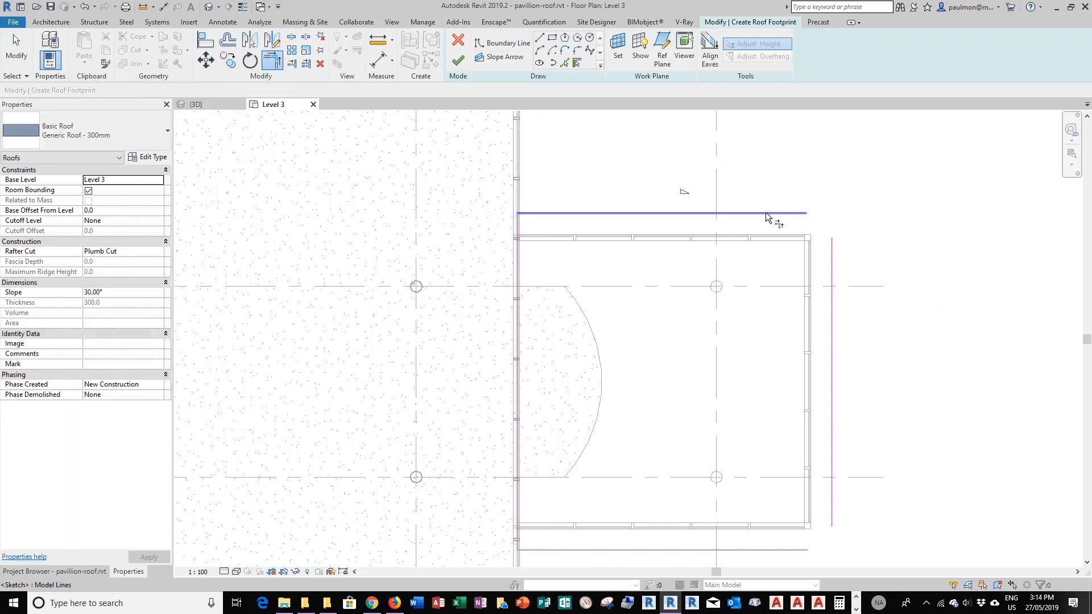
pyautogui.click(832, 277)
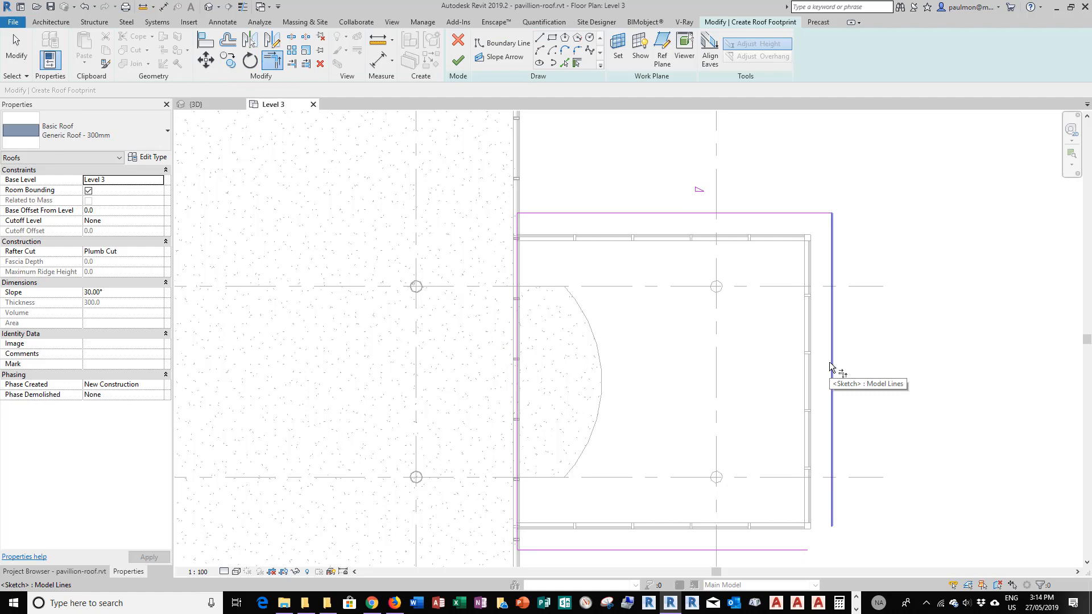
pyautogui.click(831, 465)
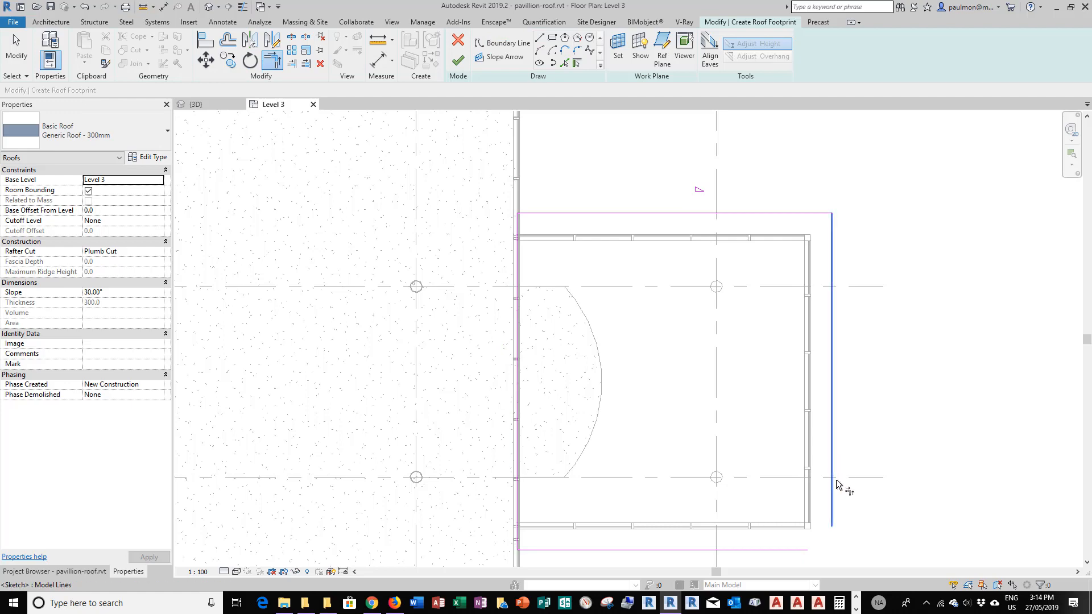
pyautogui.click(804, 550)
pyautogui.scroll(-3, 663, 354)
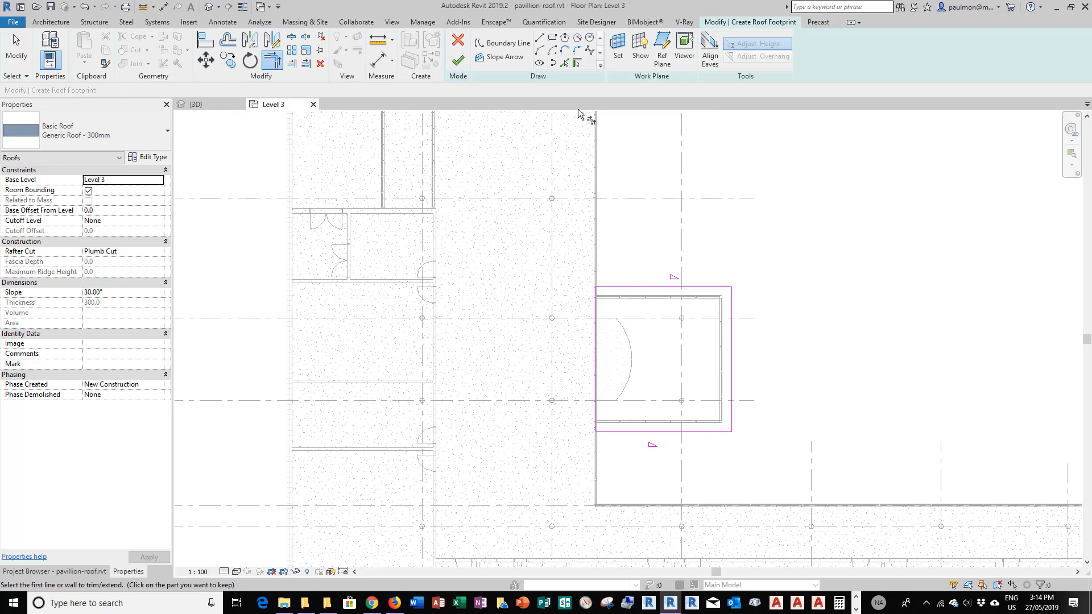
pyautogui.click(456, 60)
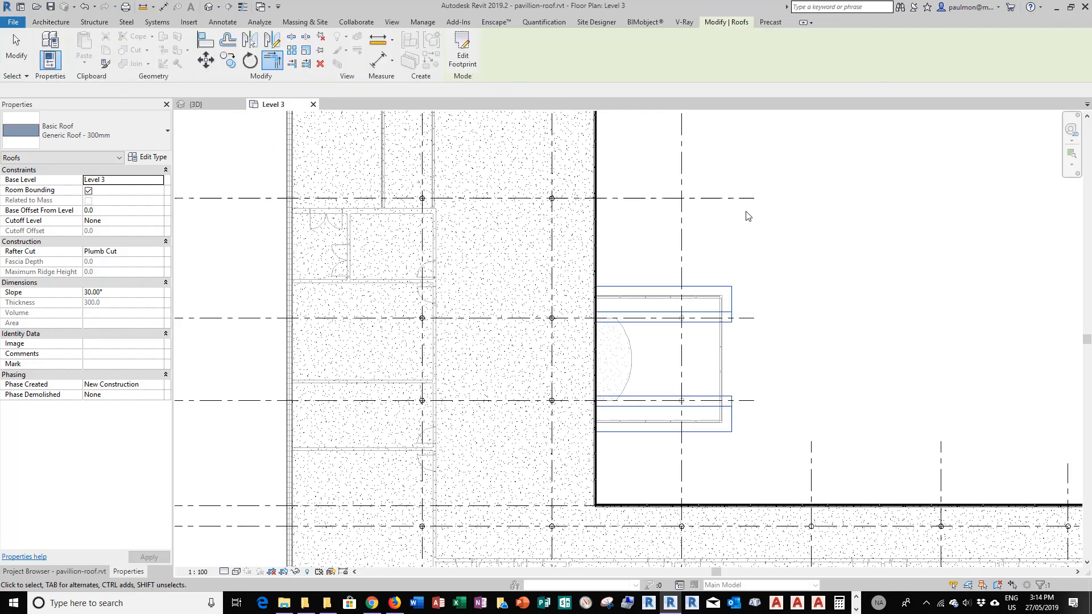
# - In the default 3D view, edit the pavilion roof's footprint and set the slope of its far slope-defining boundary line to -30°
pyautogui.click(209, 8)
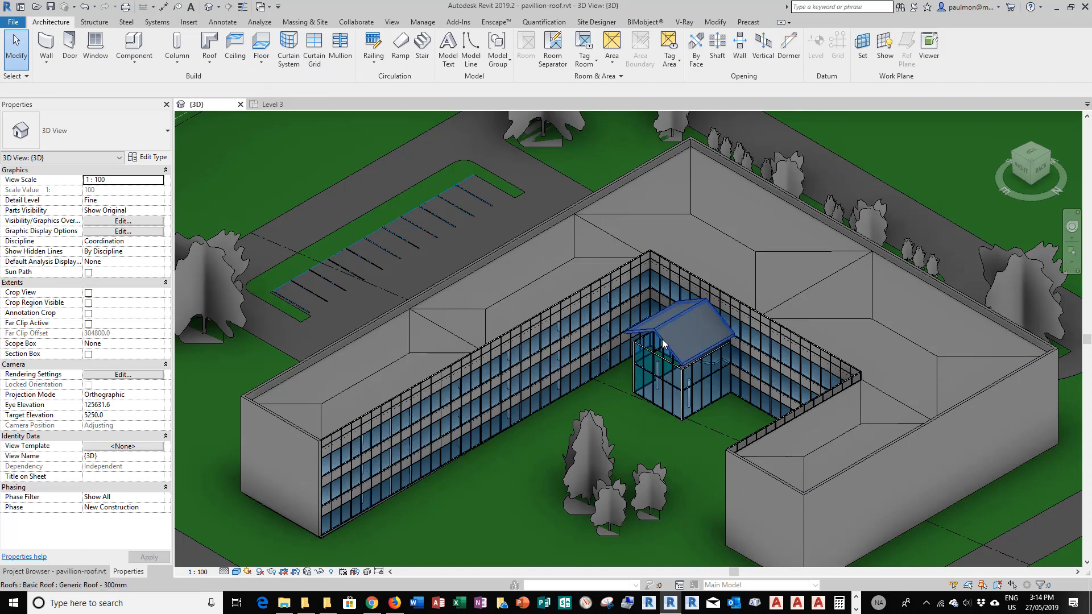
pyautogui.click(662, 343)
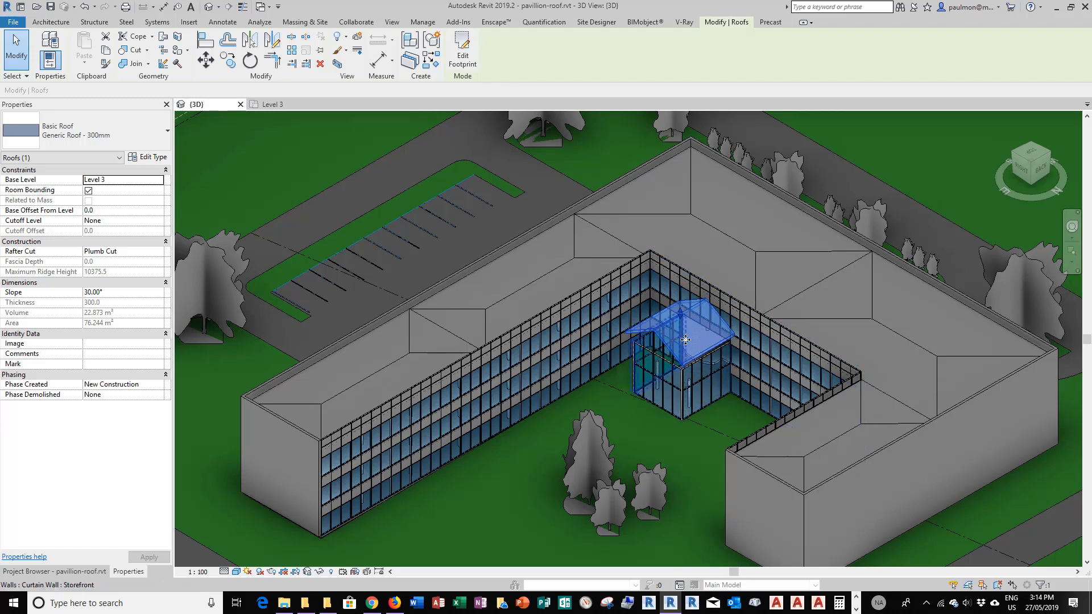
pyautogui.click(462, 57)
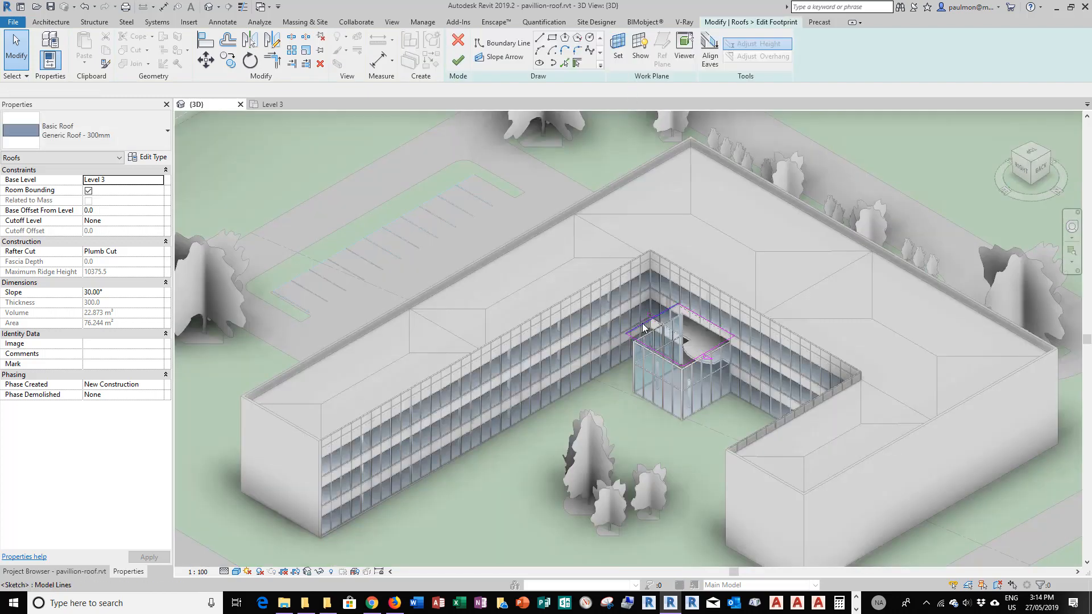
pyautogui.click(642, 328)
pyautogui.scroll(1, 643, 324)
pyautogui.scroll(4, 642, 324)
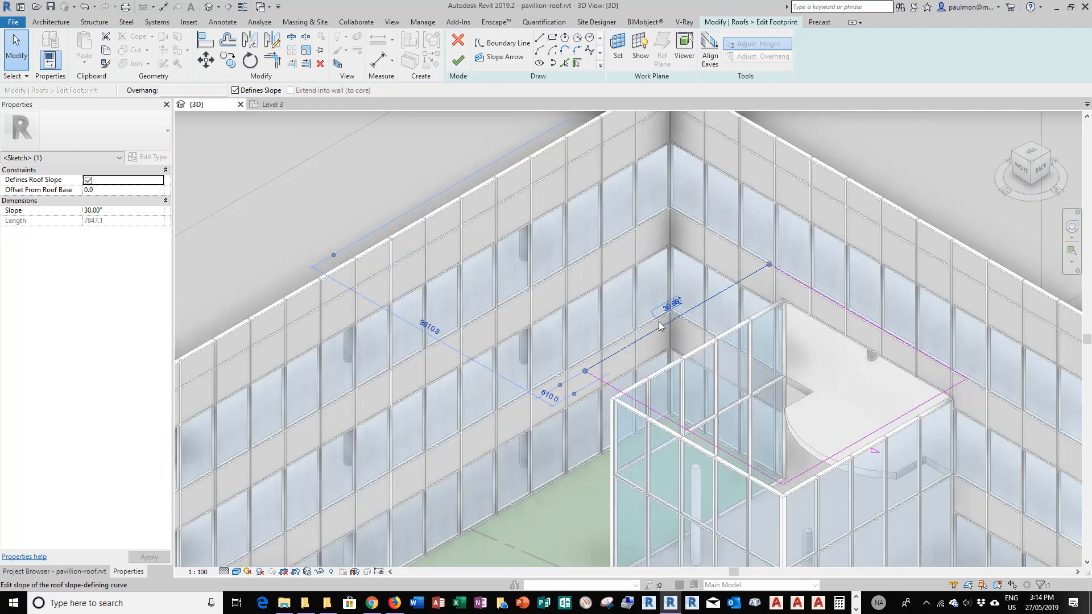
pyautogui.click(86, 211)
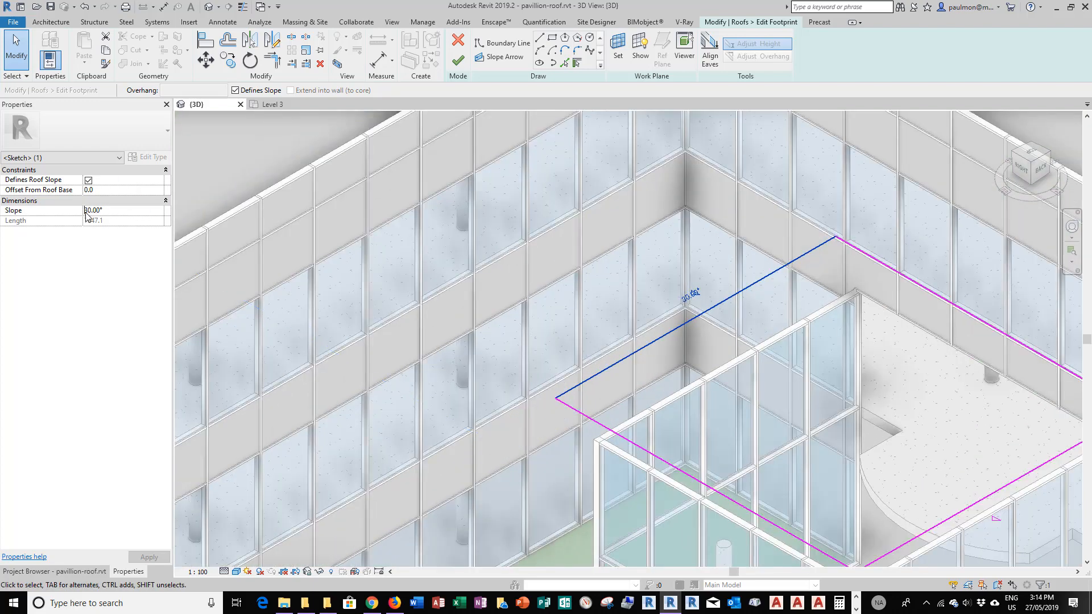
pyautogui.write('-')
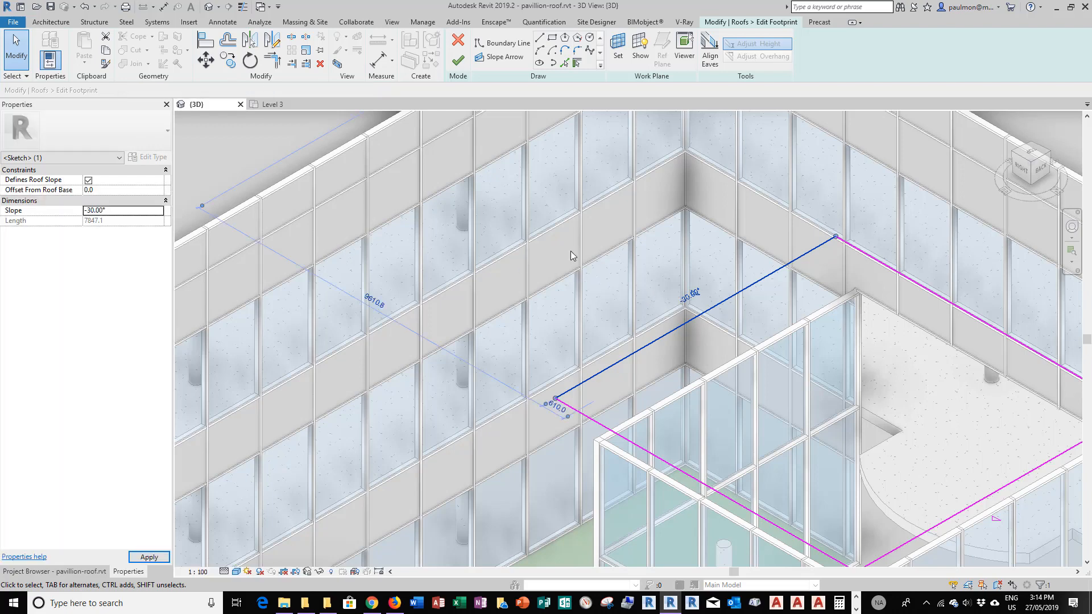
# - Set the near slope-defining boundary line's slope to -30° and finish editing the pavilion roof's footprint
pyautogui.scroll(-4, 570, 251)
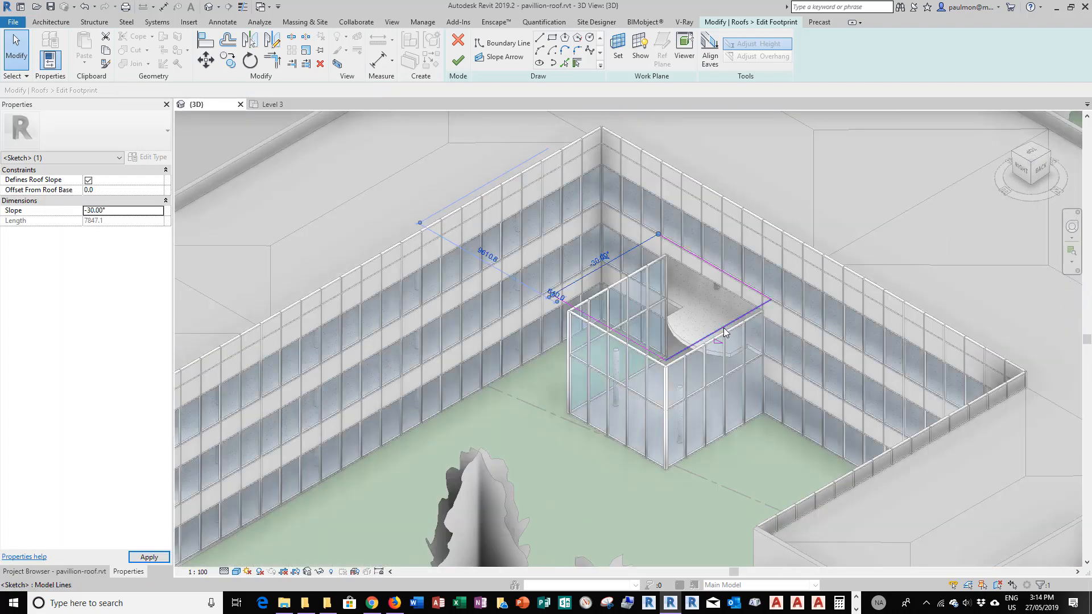
pyautogui.click(717, 330)
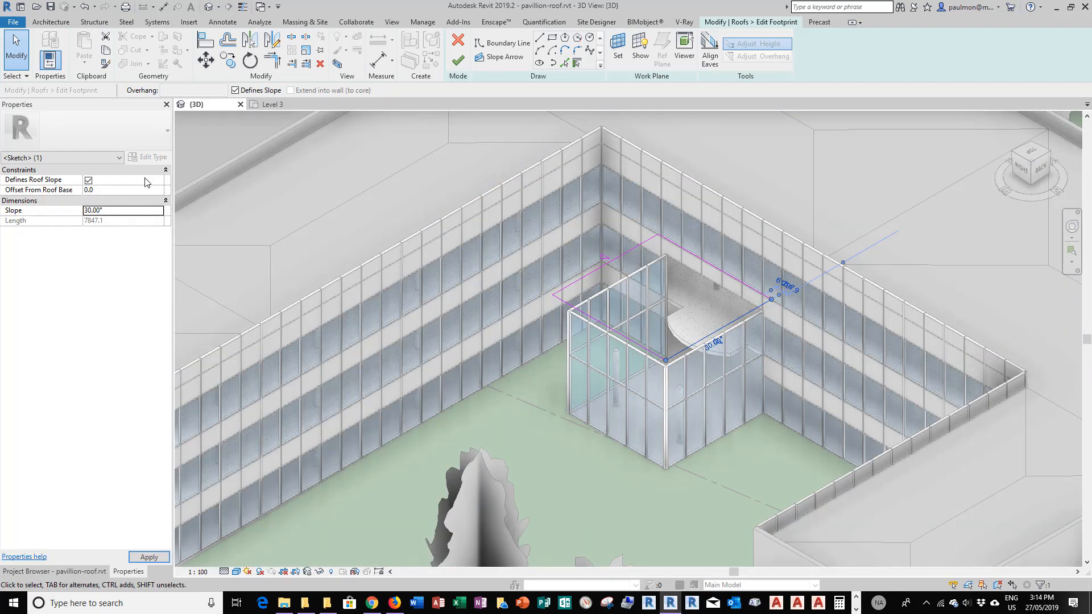
pyautogui.click(99, 210)
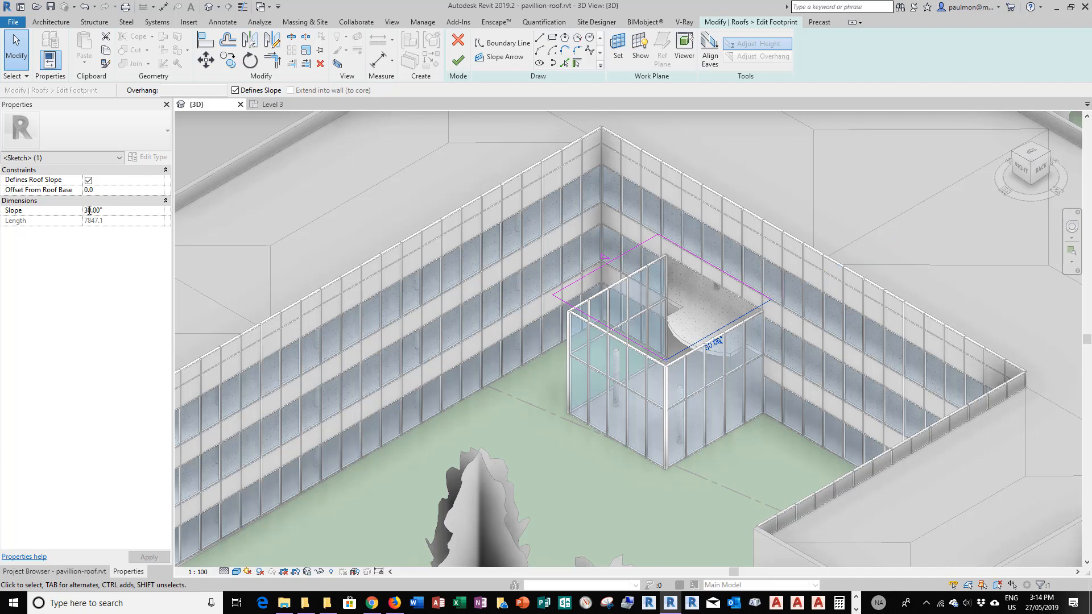
pyautogui.write('-')
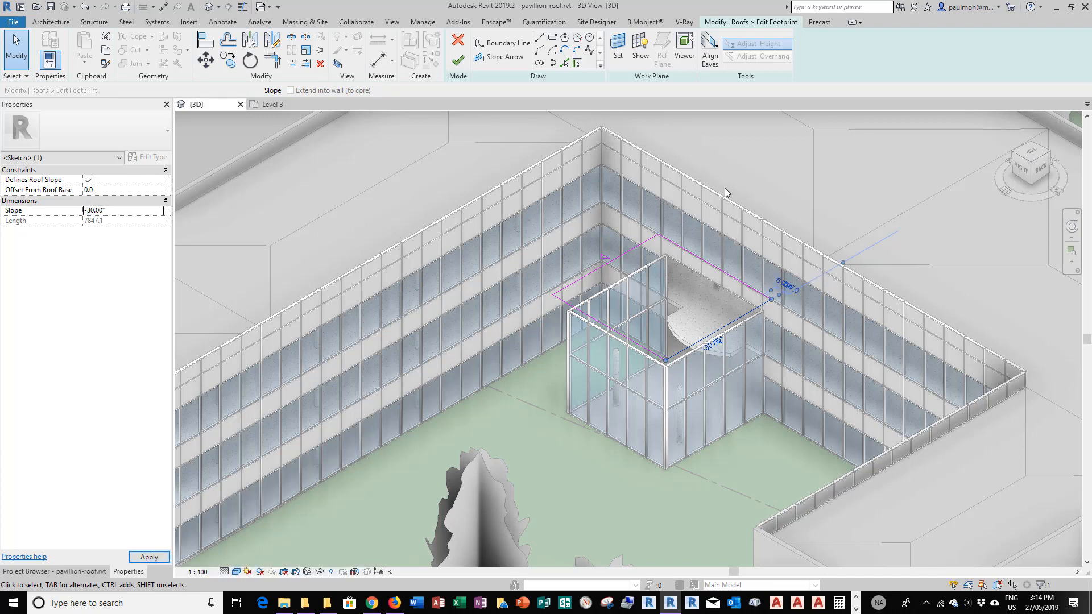
pyautogui.click(458, 59)
pyautogui.press('Escape')
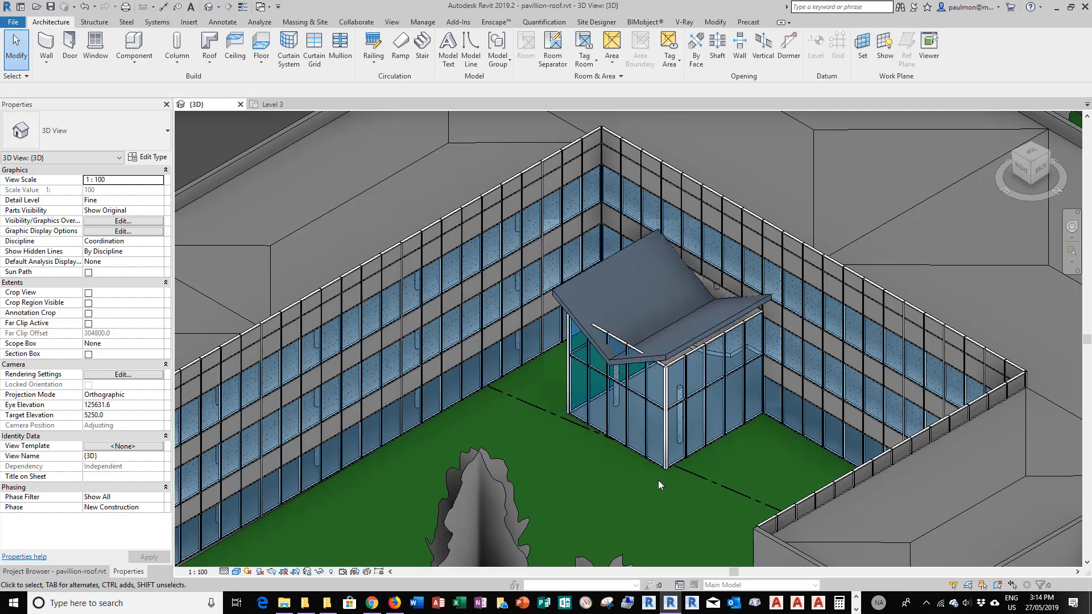
# - Attach the top of the pavilion's front curtain wall to the roof, deleting the mullions that cannot be created
pyautogui.scroll(4, 683, 358)
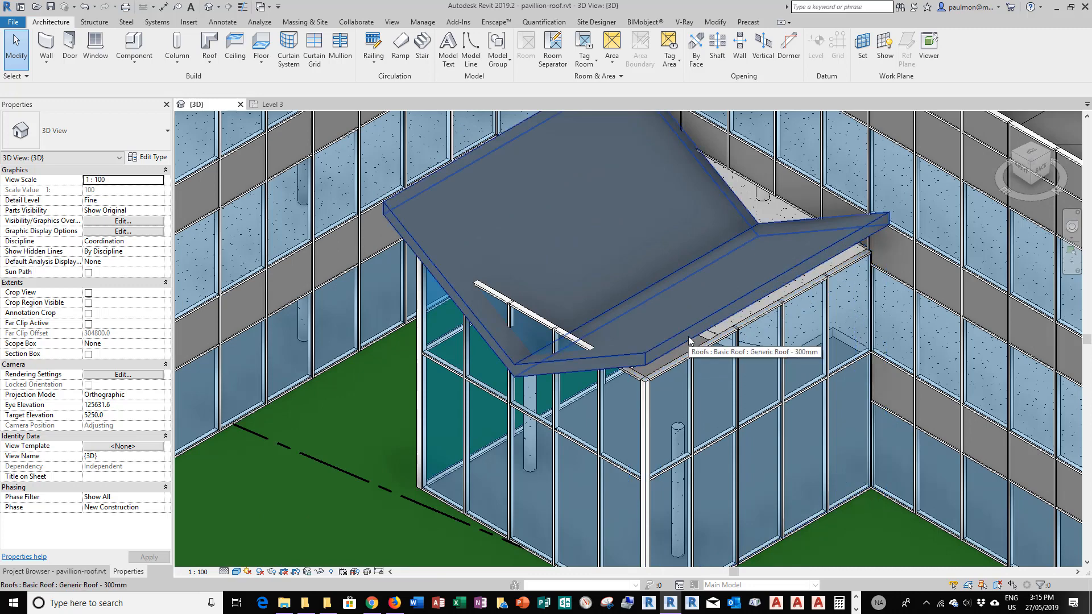
pyautogui.click(537, 317)
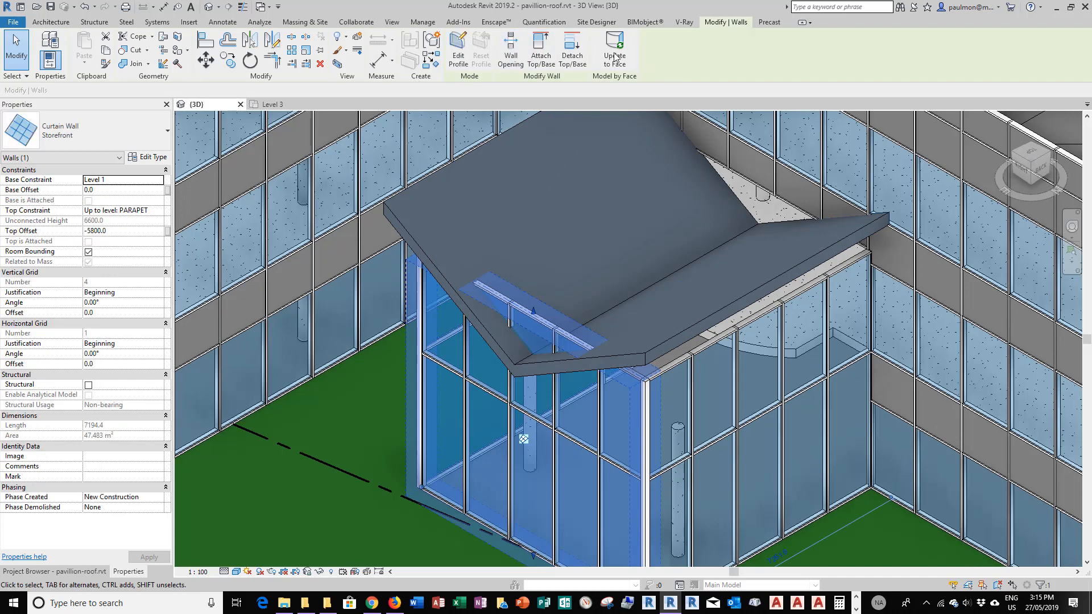
pyautogui.click(541, 49)
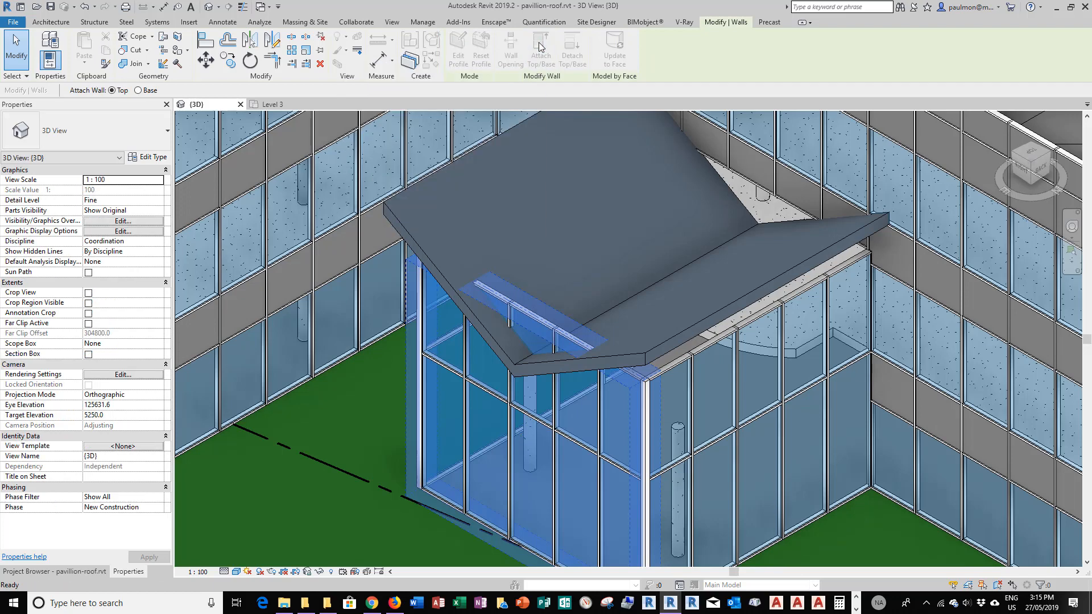
pyautogui.click(405, 226)
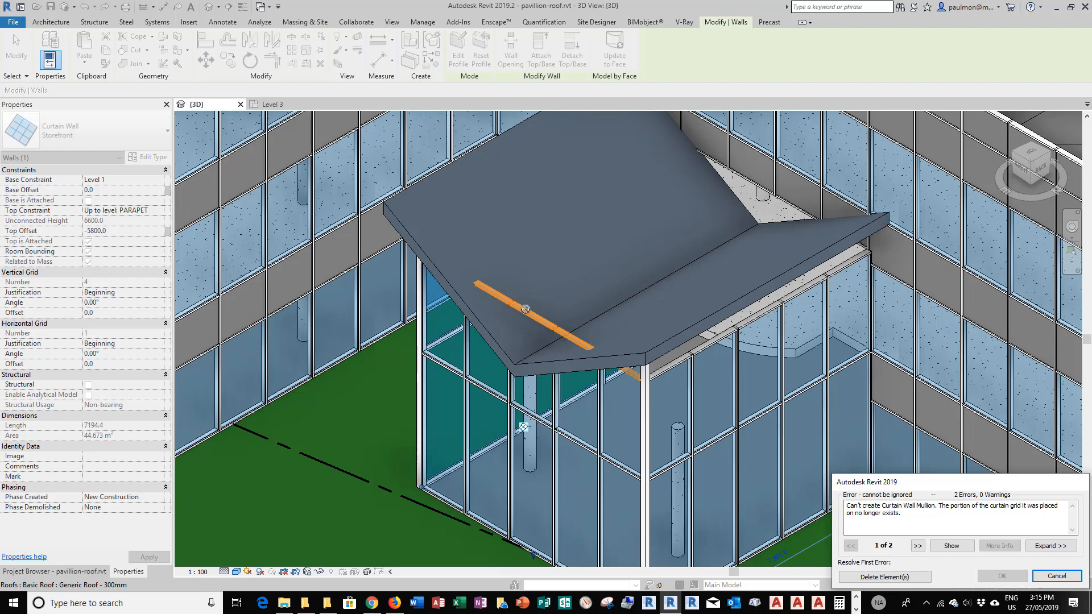
pyautogui.click(884, 576)
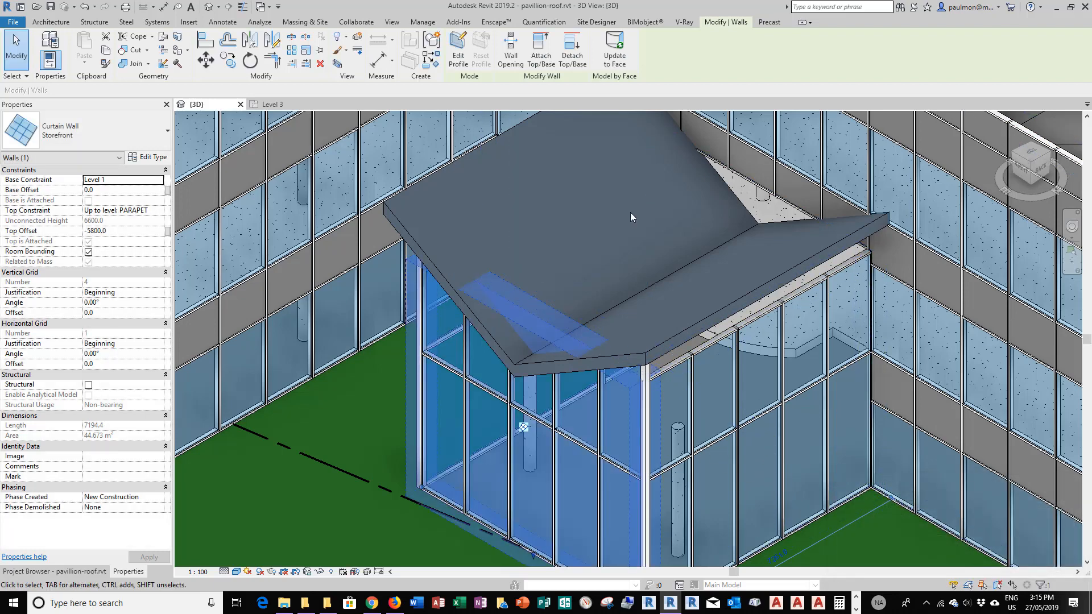
# - Attach the top of the pavilion's near side curtain wall to the roof, deleting its conflicting mullions
pyautogui.click(766, 311)
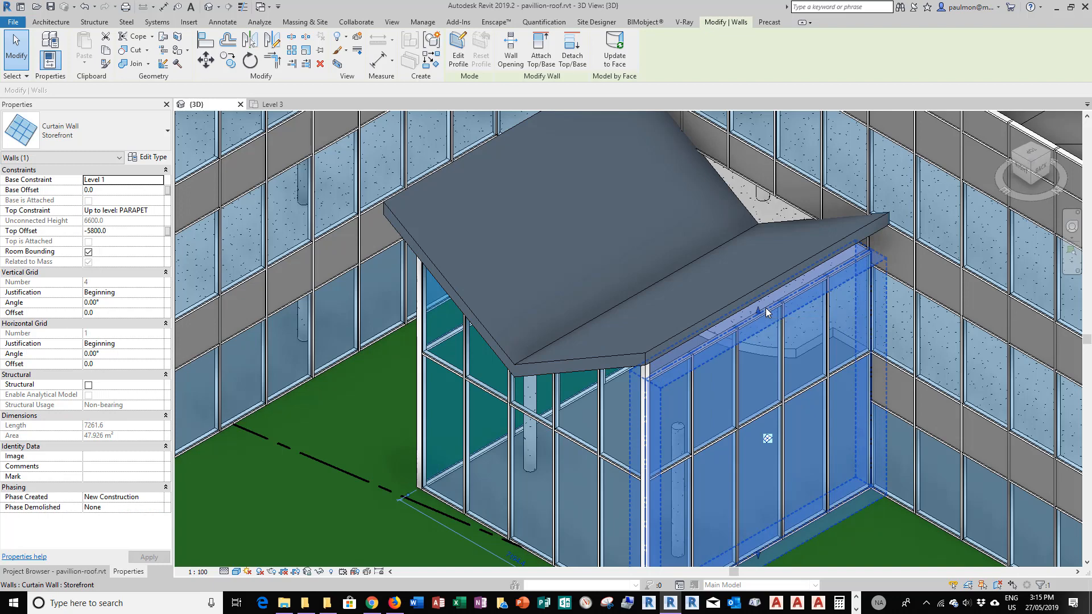
pyautogui.click(539, 55)
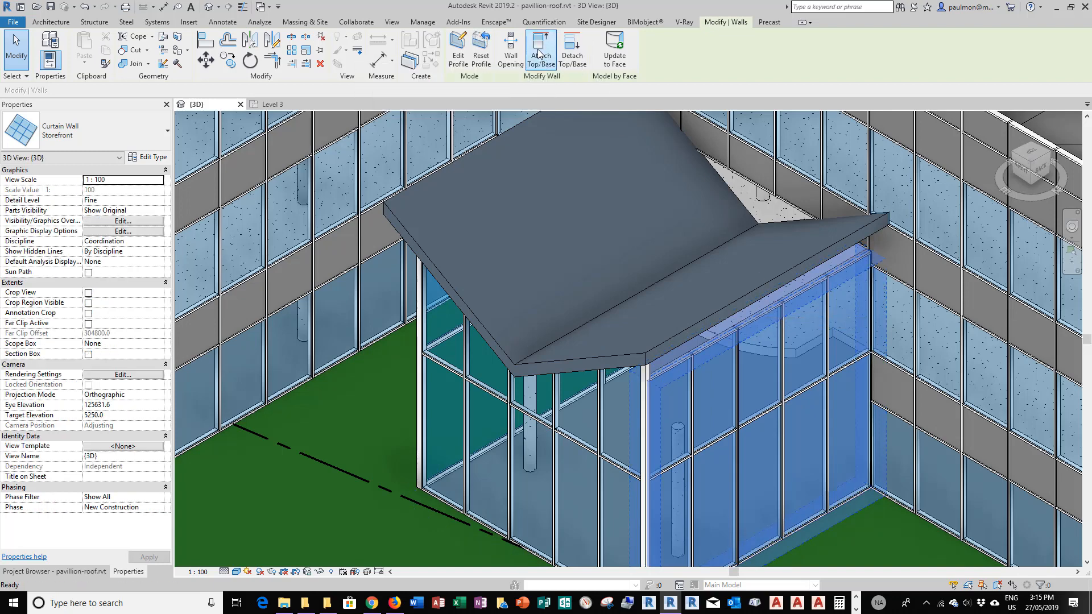
pyautogui.click(745, 294)
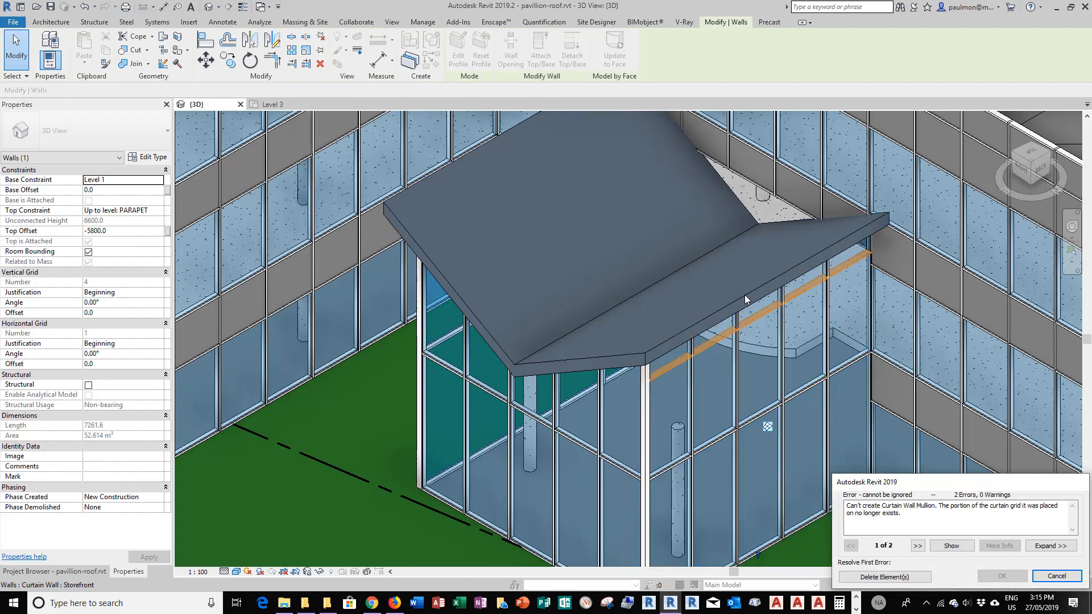
pyautogui.click(888, 577)
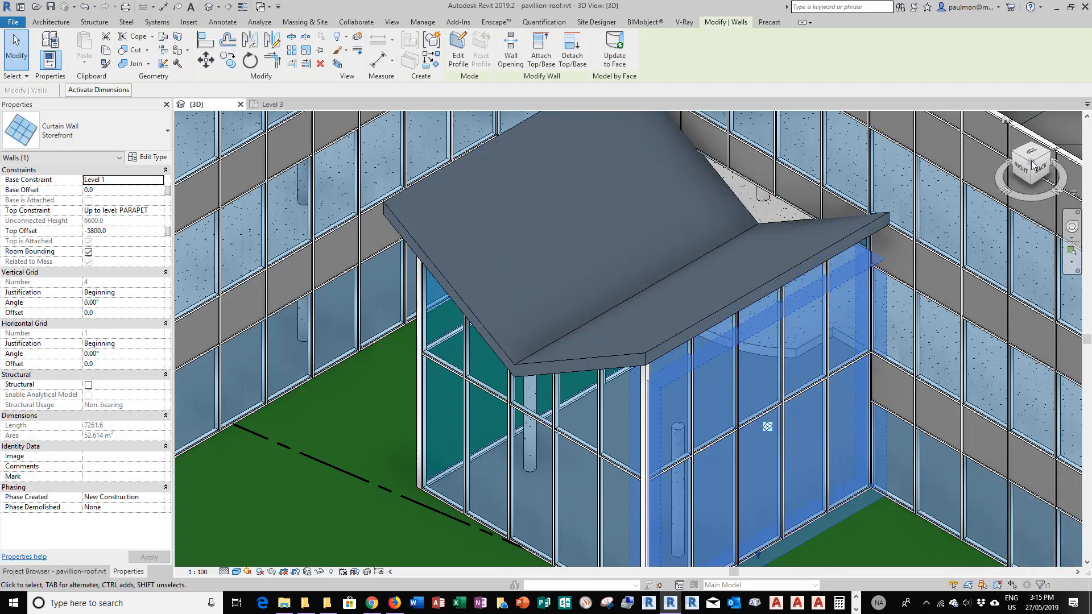
pyautogui.press('Escape')
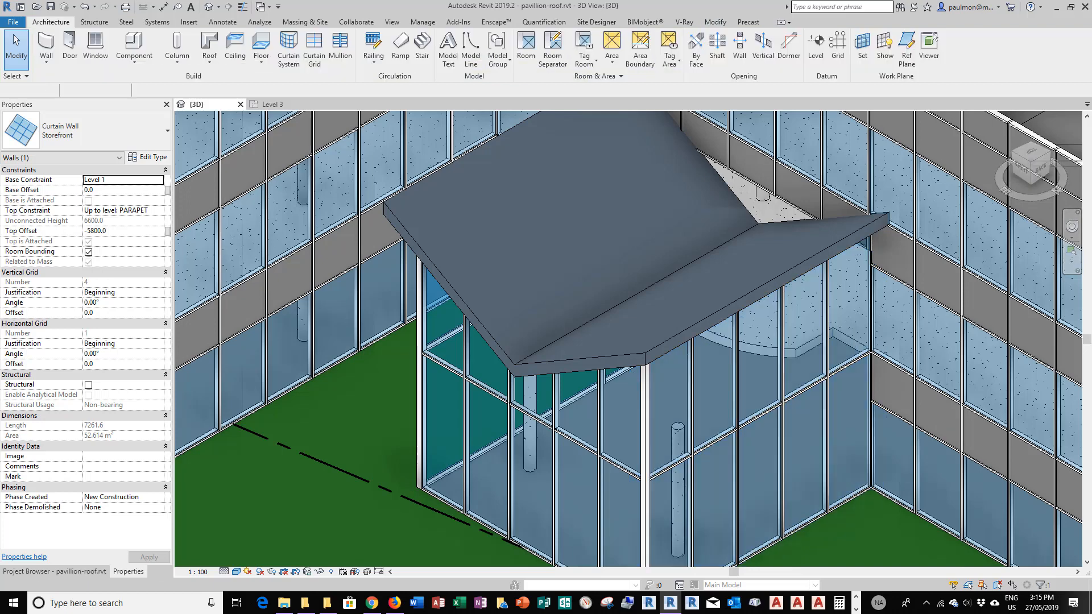
# - Attach the top of the curtain wall on the pavilion's opposite side to the roof, deleting its conflicting mullions
pyautogui.moveTo(1015, 166); pyautogui.dragTo(1002, 193)
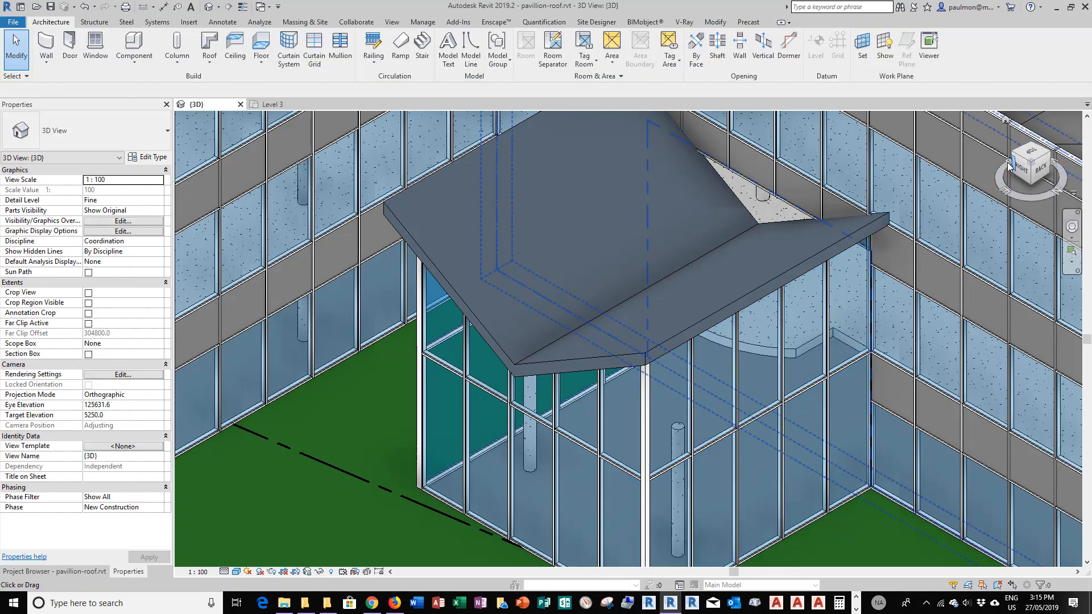
pyautogui.moveTo(1030, 190); pyautogui.dragTo(855, 243)
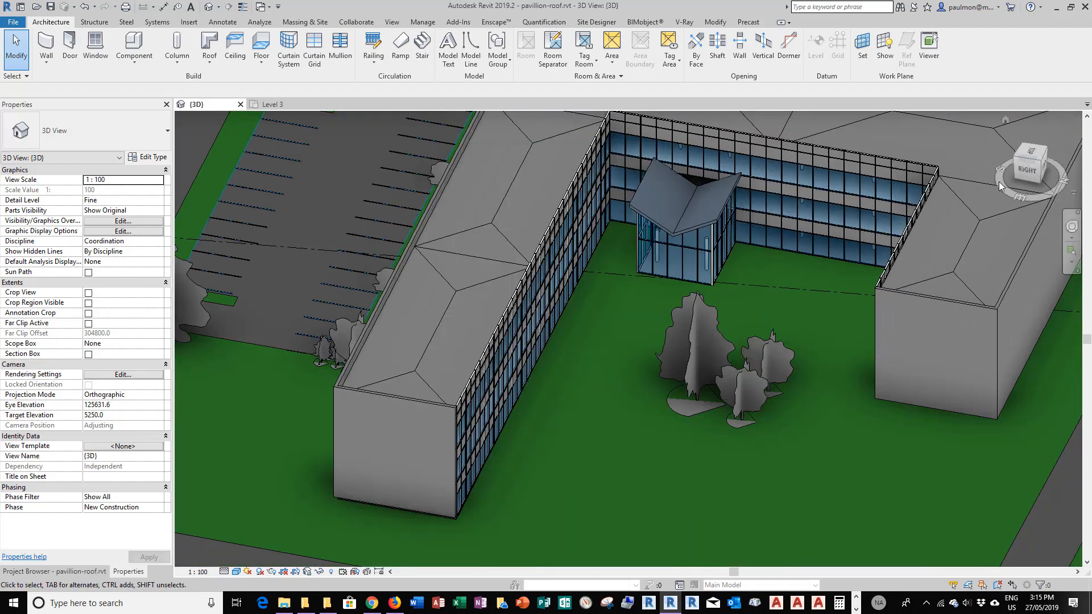
pyautogui.click(1022, 162)
pyautogui.keyDown('shift'); pyautogui.moveTo(623, 407); pyautogui.dragTo(671, 407, button='middle'); pyautogui.keyUp('shift')
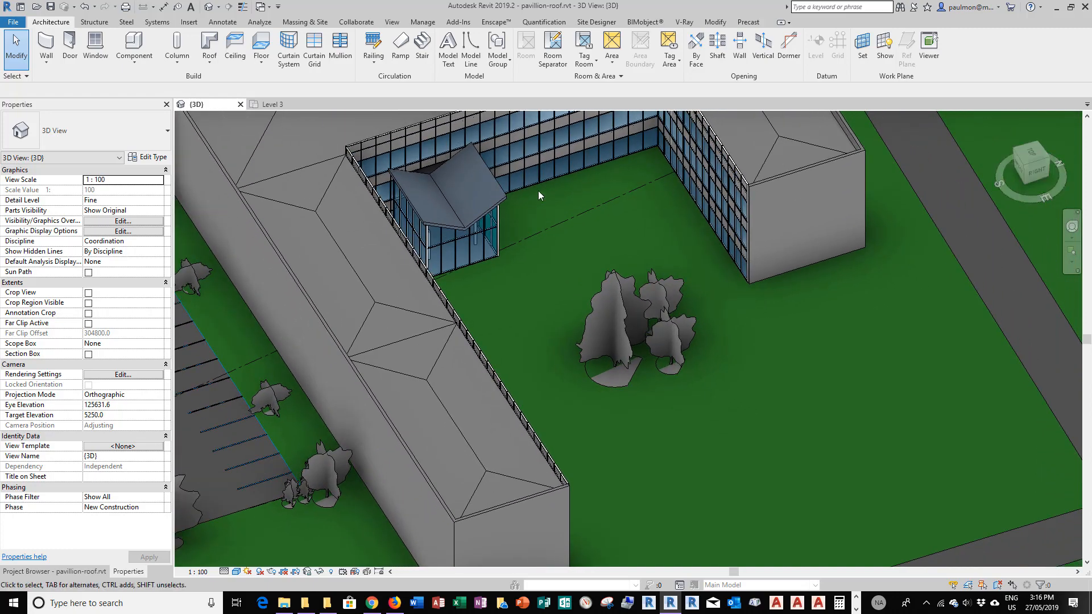
pyautogui.scroll(5, 396, 191)
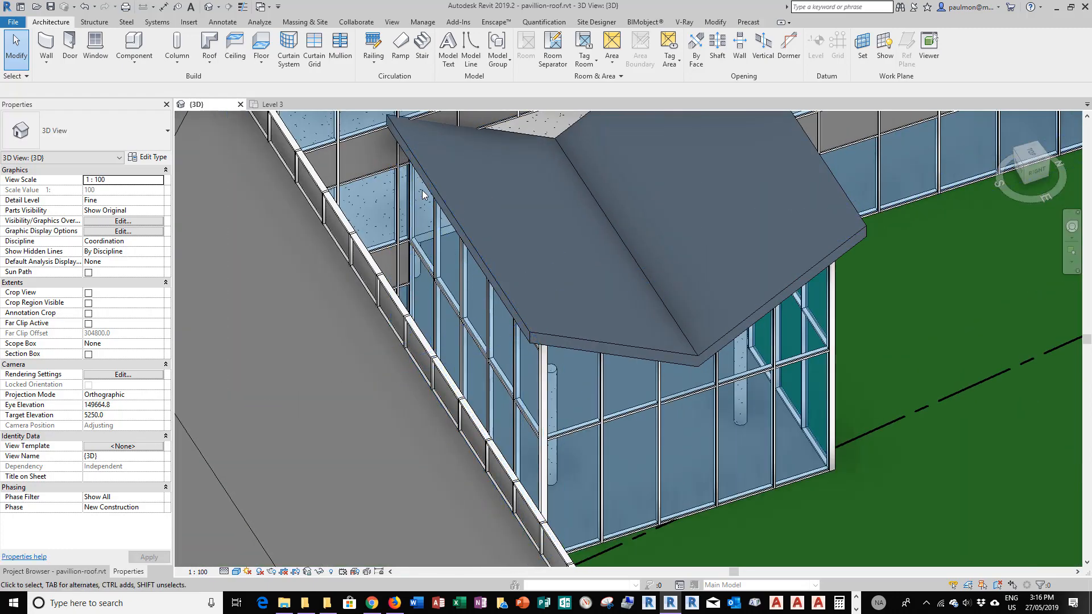
pyautogui.click(412, 189)
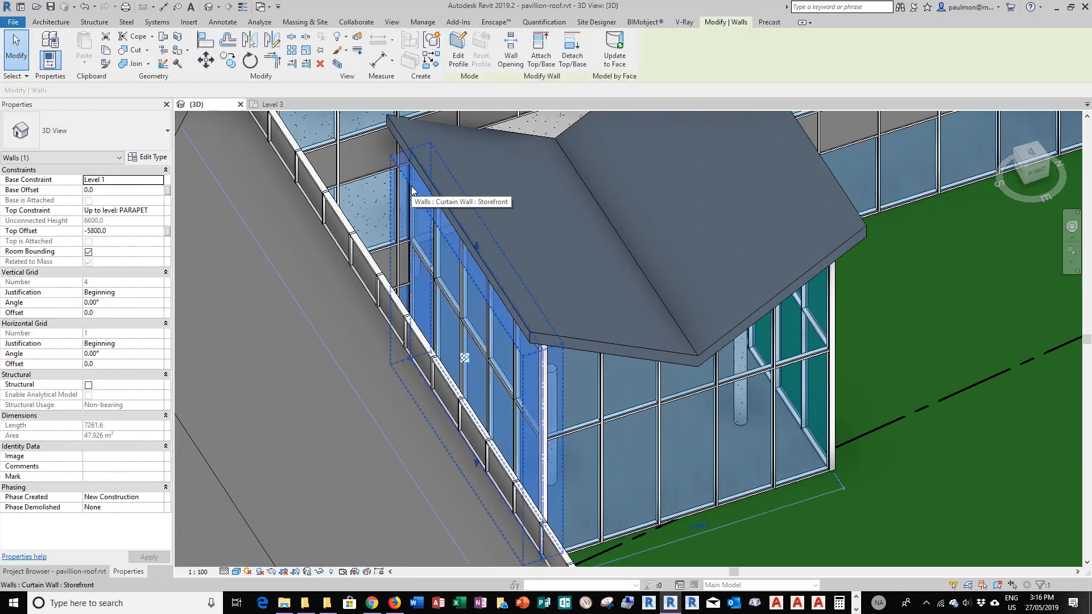
pyautogui.click(540, 51)
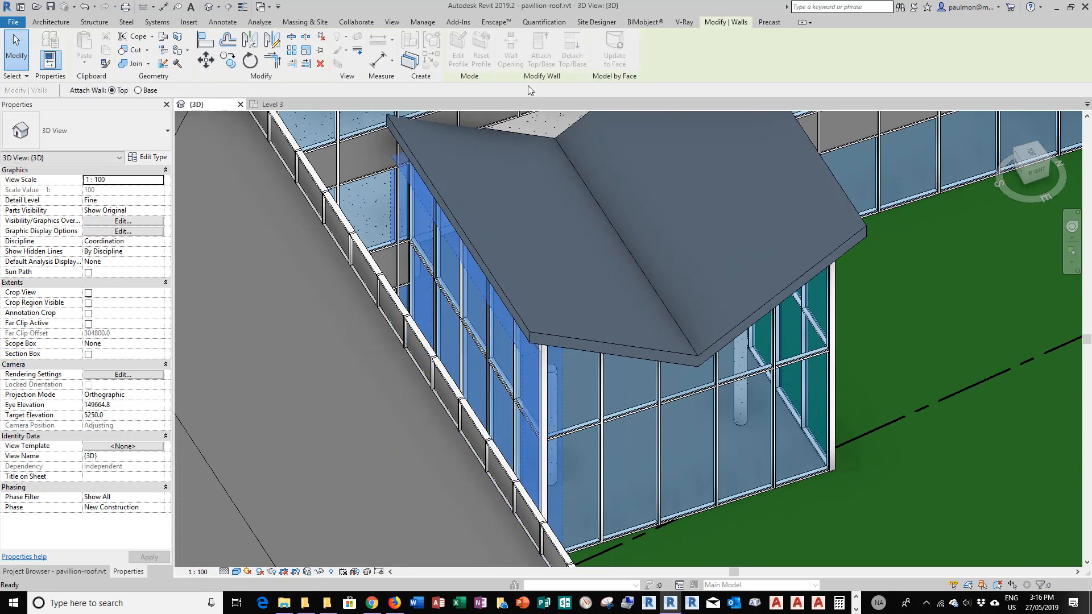
pyautogui.click(426, 182)
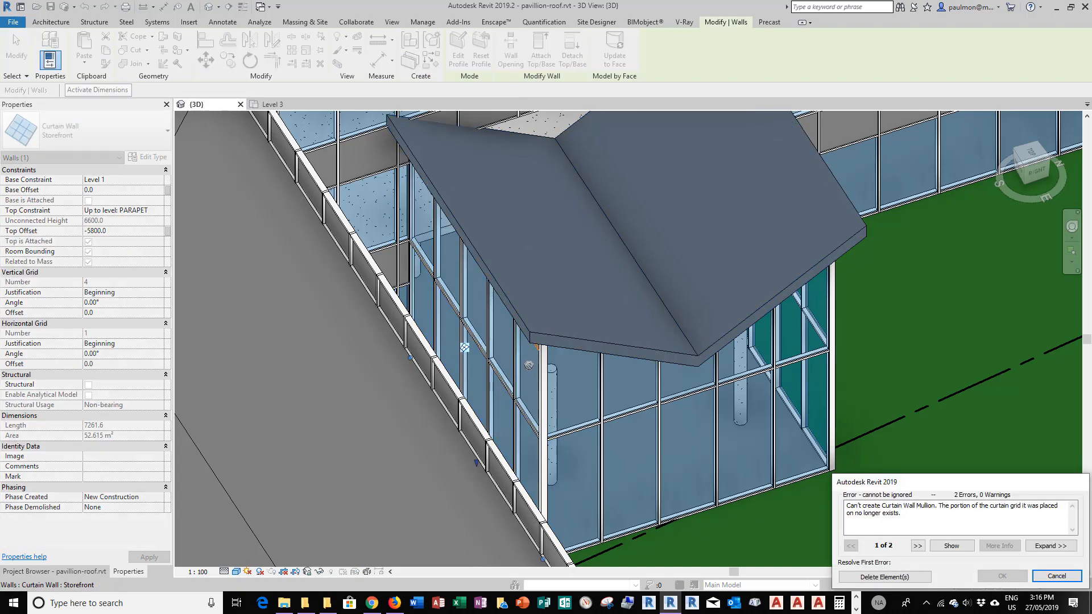
pyautogui.click(890, 576)
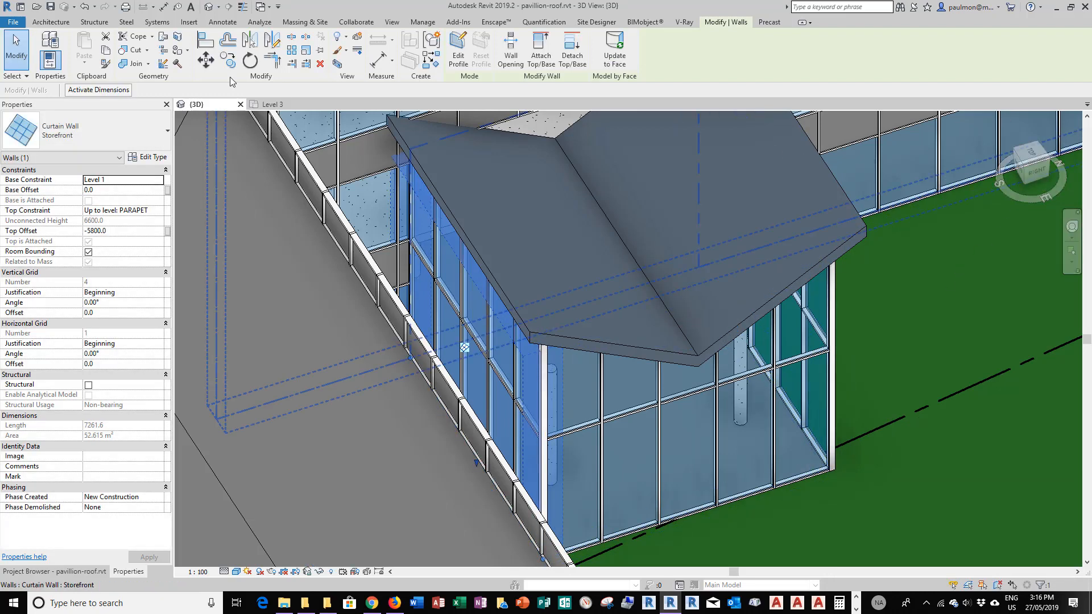
pyautogui.click(16, 56)
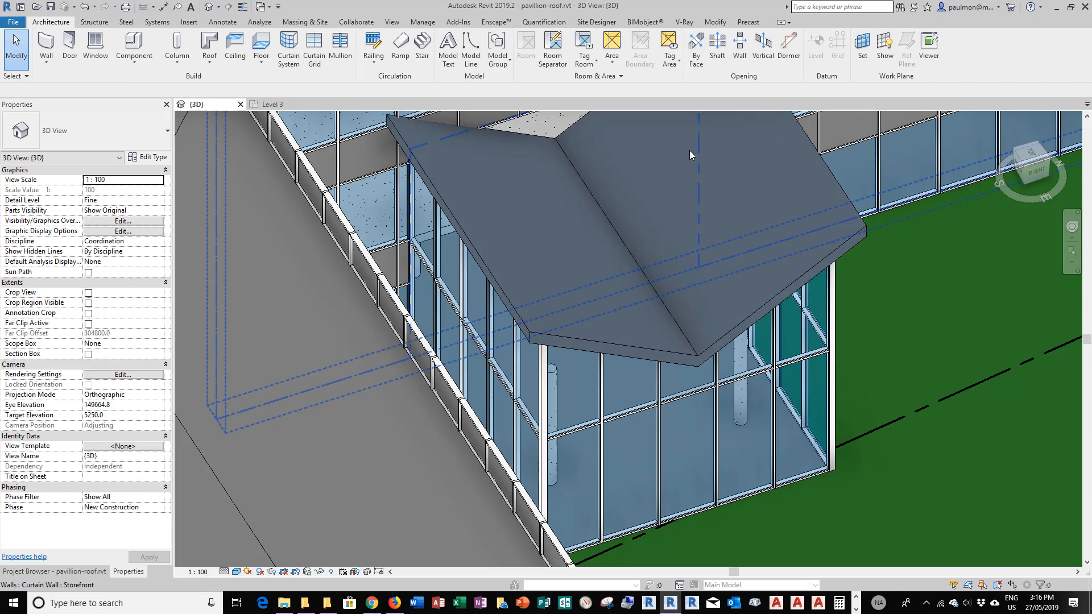
# - Try to attach the main building's long curtain wall behind the pavilion to the pavilion roof
pyautogui.click(1030, 149)
pyautogui.moveTo(1030, 136); pyautogui.dragTo(1007, 237)
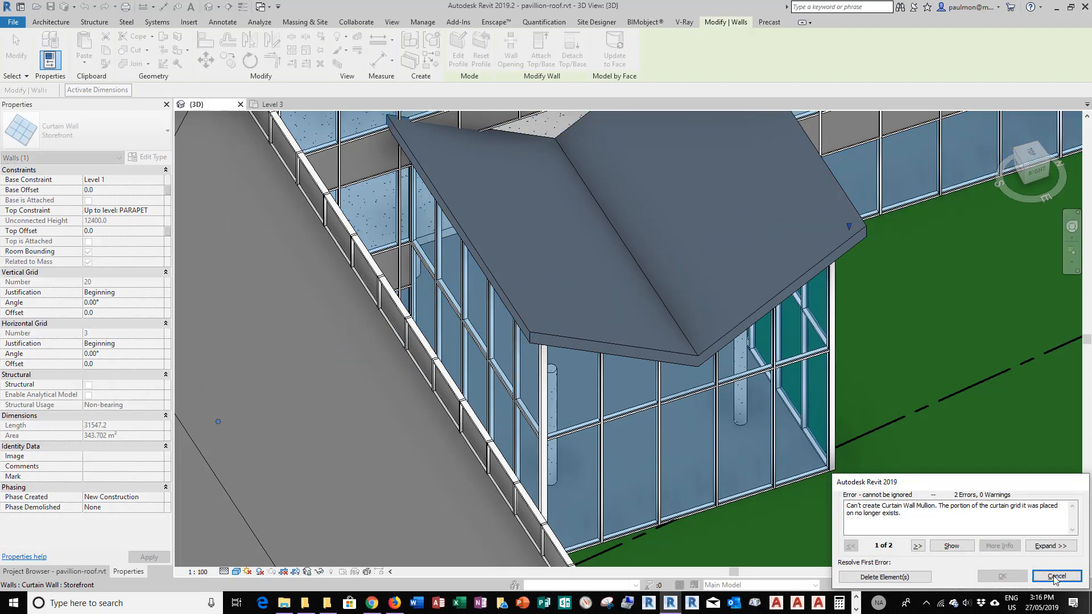
pyautogui.click(1049, 576)
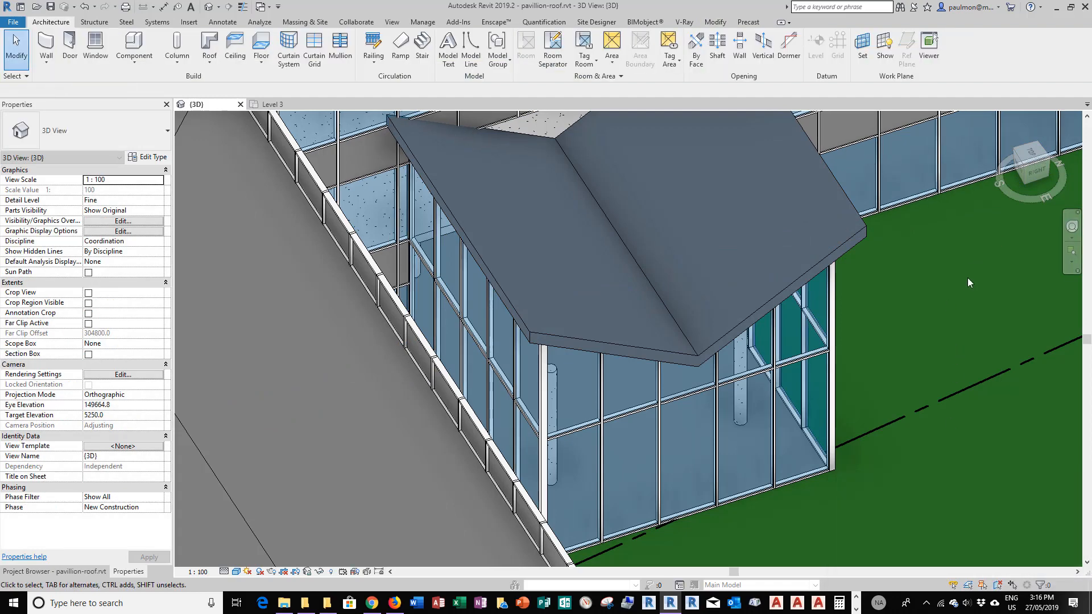
# - Attach the top of the 300 mm round concrete column at grid location F-4 to the pavilion roof
pyautogui.scroll(-2, 806, 268)
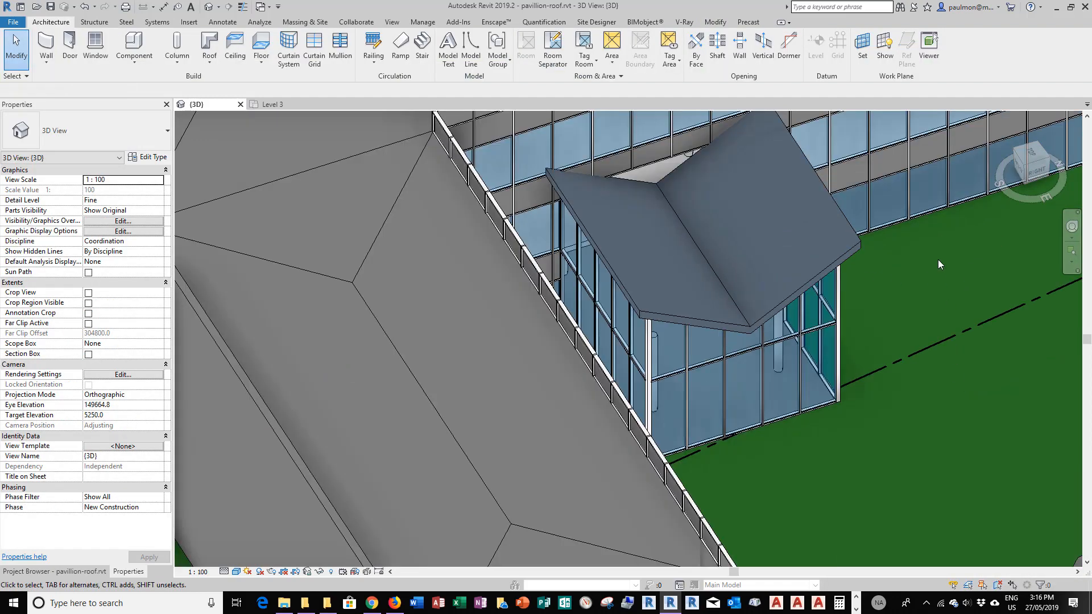
pyautogui.click(1035, 173)
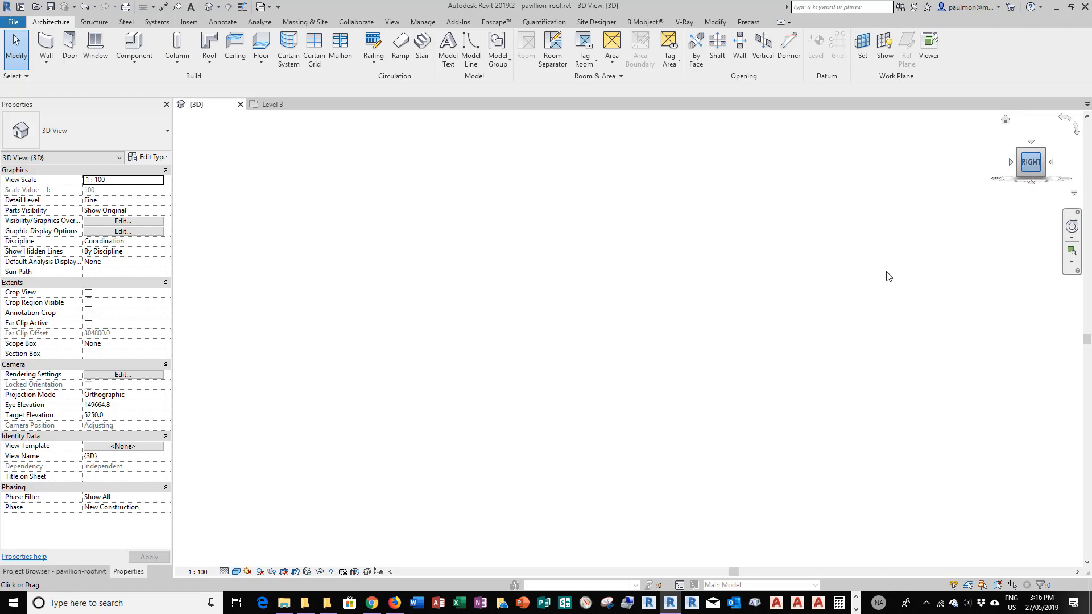
pyautogui.scroll(5, 625, 336)
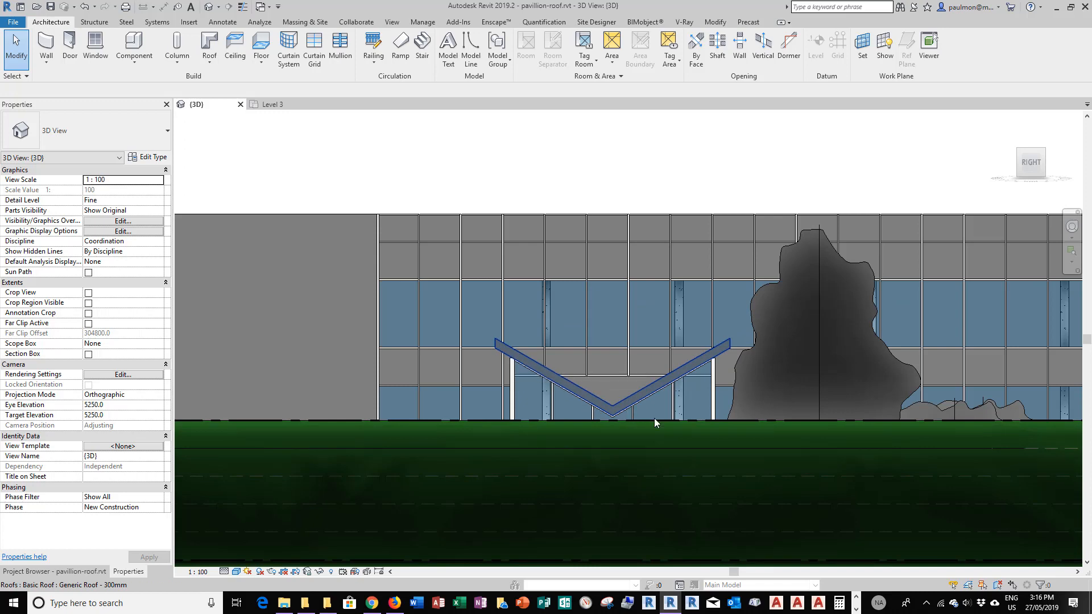
pyautogui.scroll(3, 654, 423)
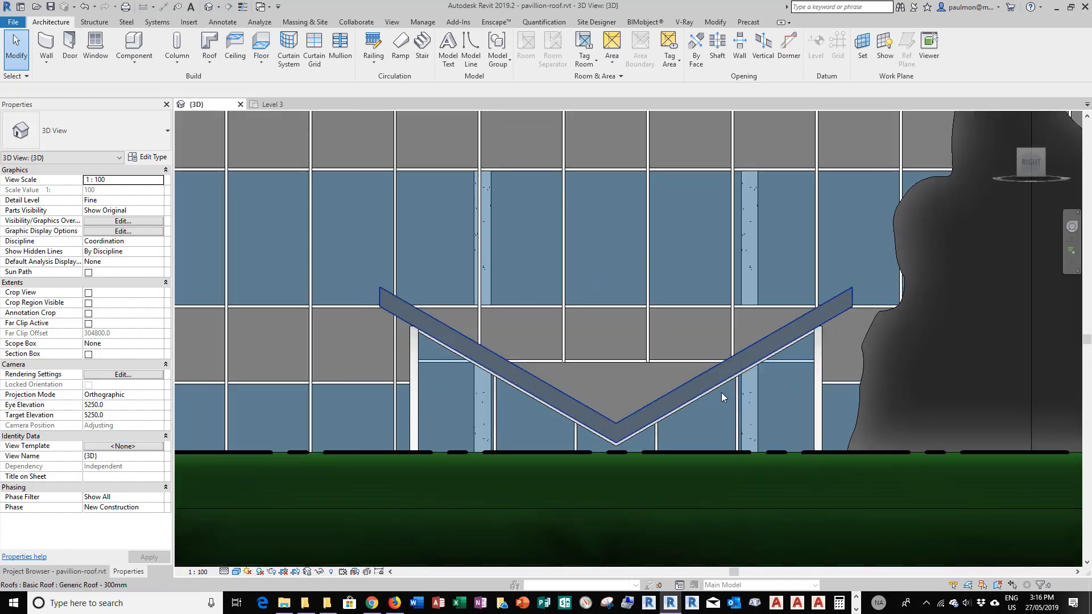
pyautogui.click(1044, 151)
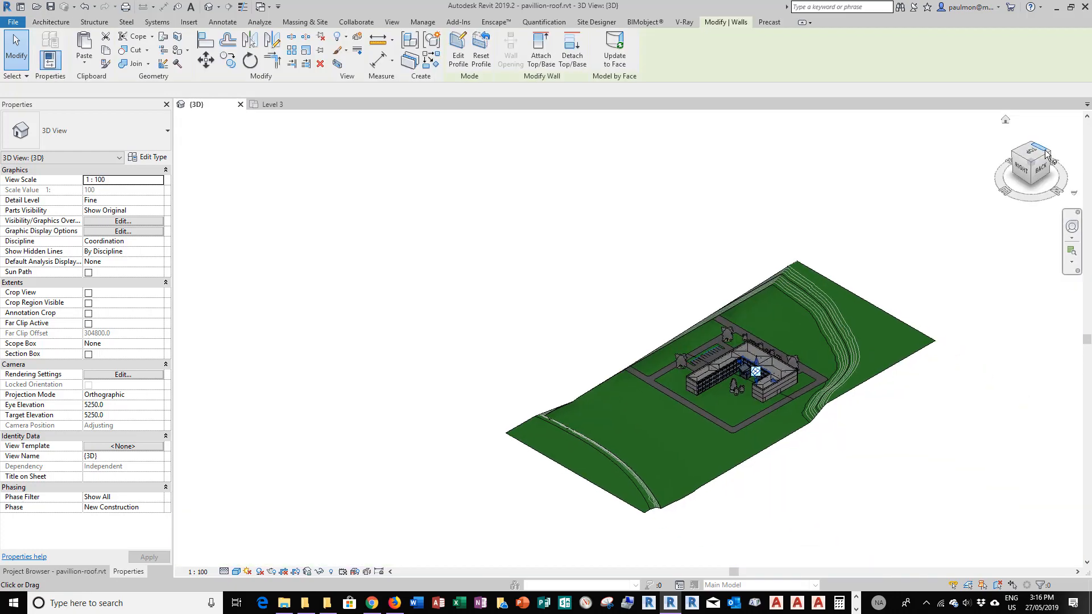
pyautogui.scroll(10, 654, 329)
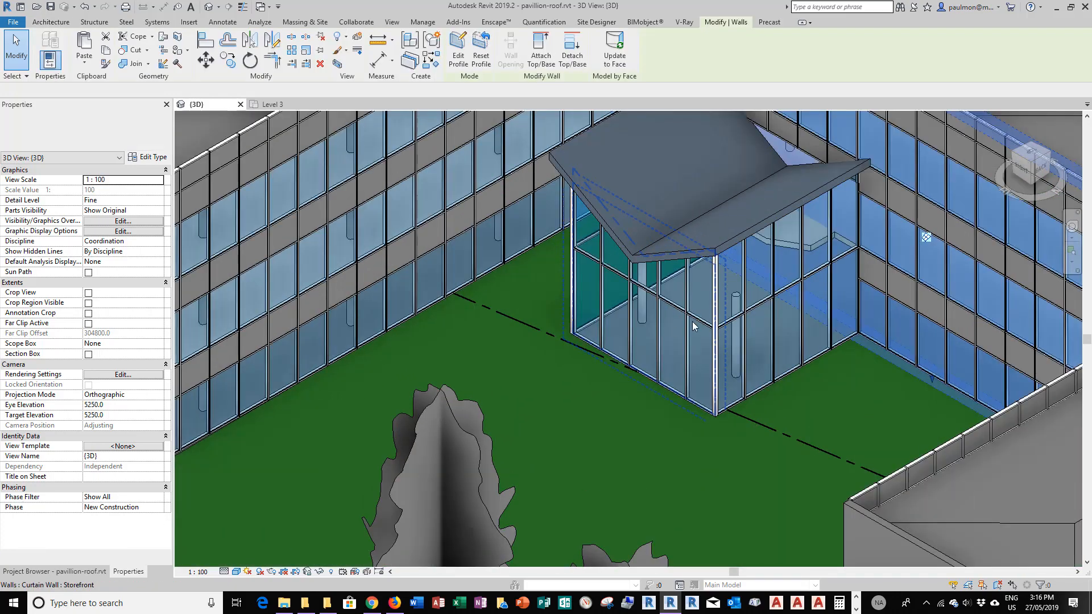
pyautogui.click(728, 321)
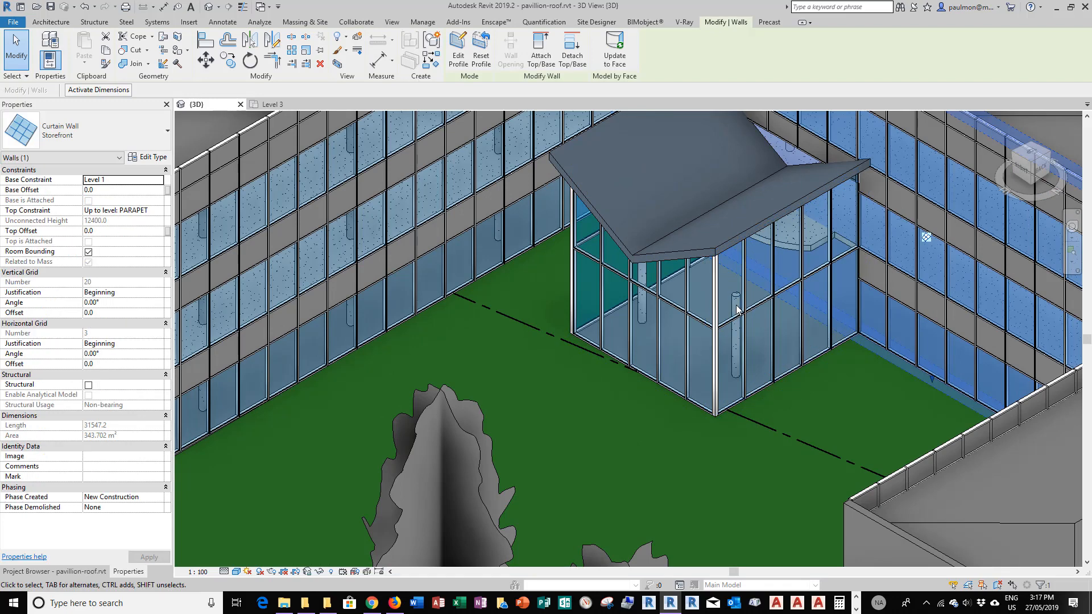
pyautogui.click(733, 304)
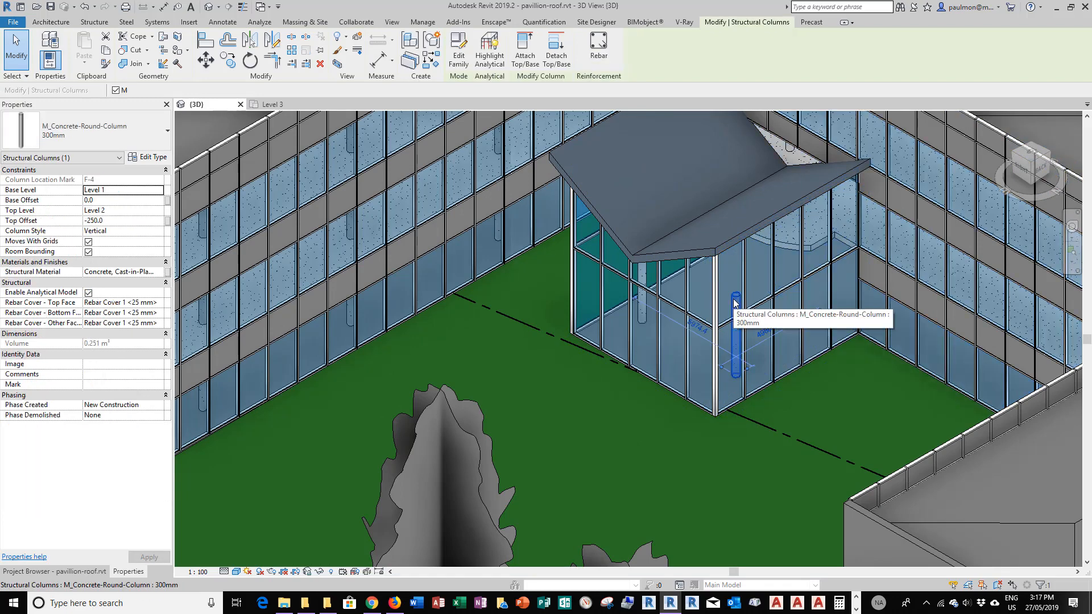
pyautogui.click(525, 61)
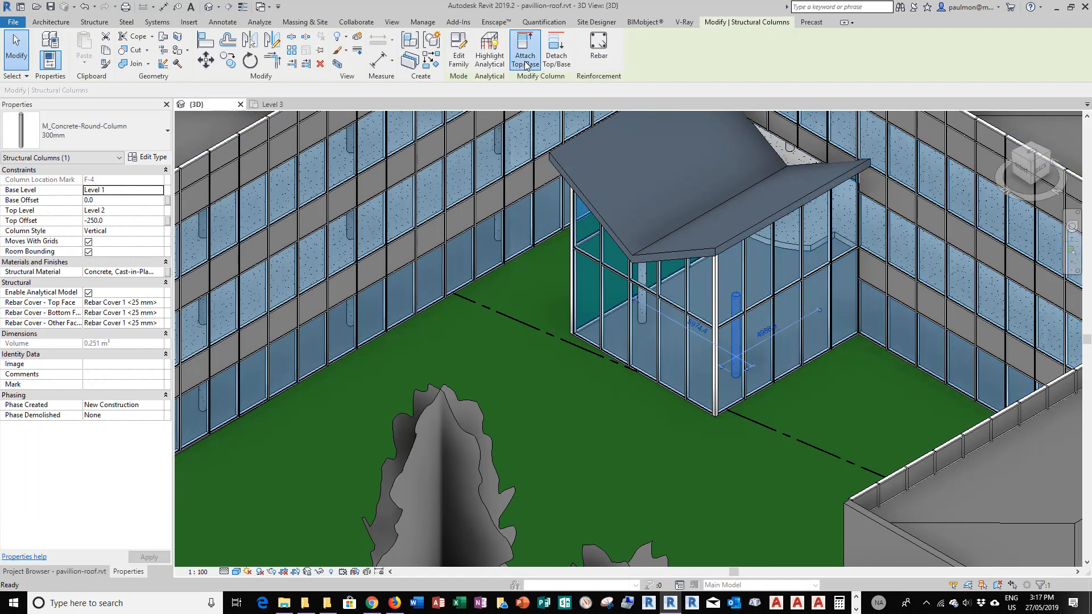
pyautogui.click(760, 230)
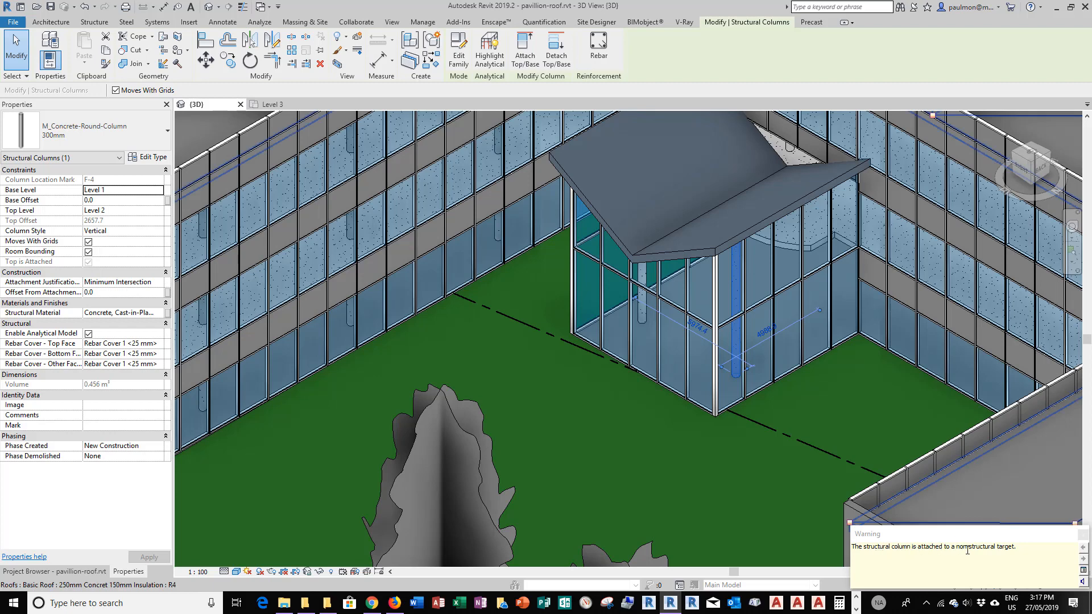
pyautogui.click(1083, 535)
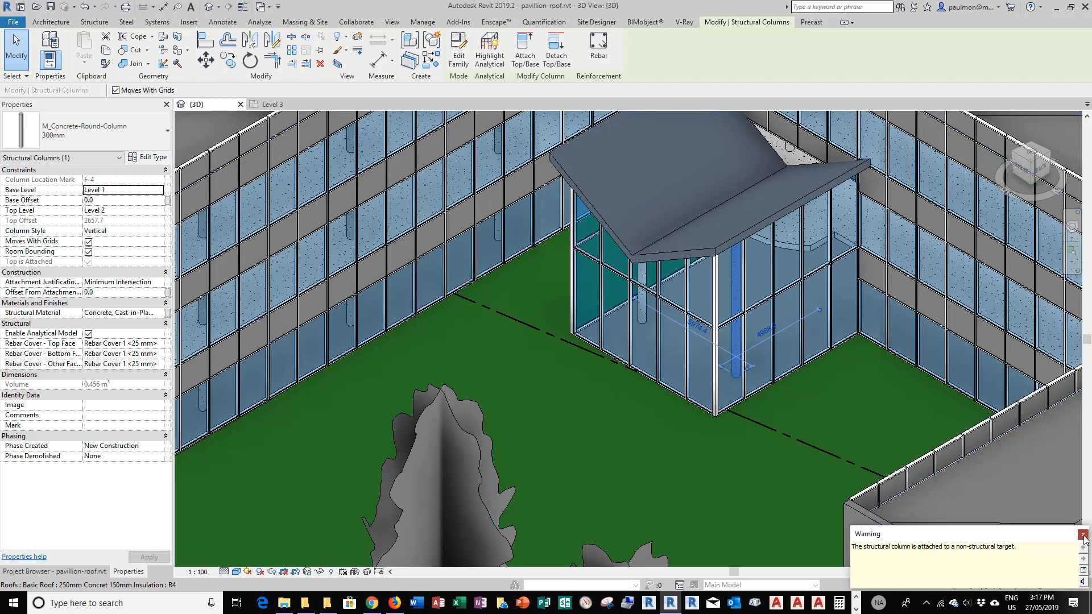
# - Attach the top of the pavilion's other round concrete column, at grid location G-4, to the roof
pyautogui.click(642, 311)
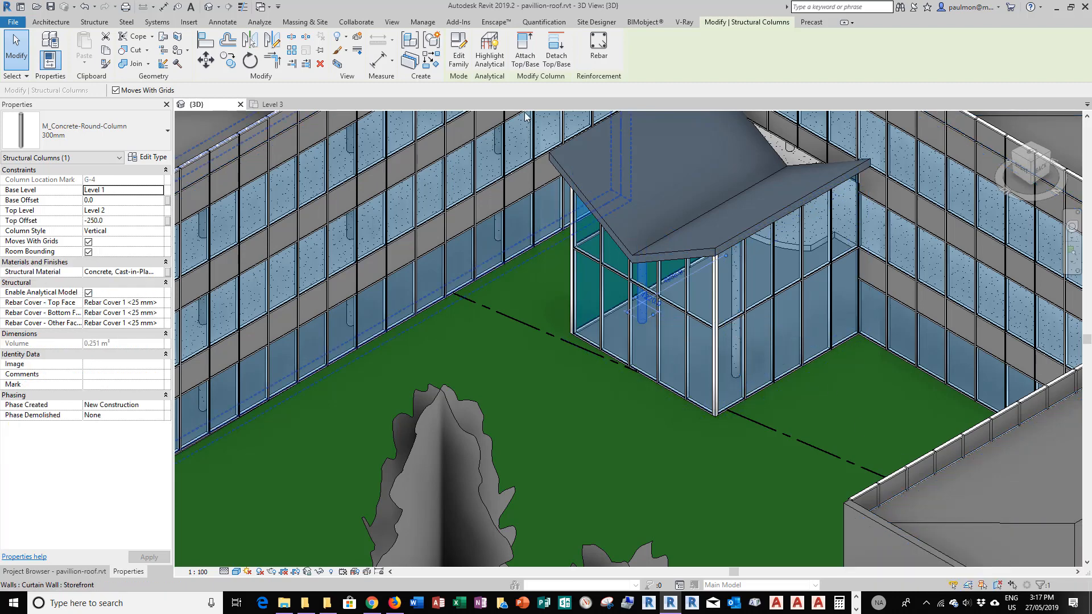
pyautogui.click(524, 48)
pyautogui.click(564, 166)
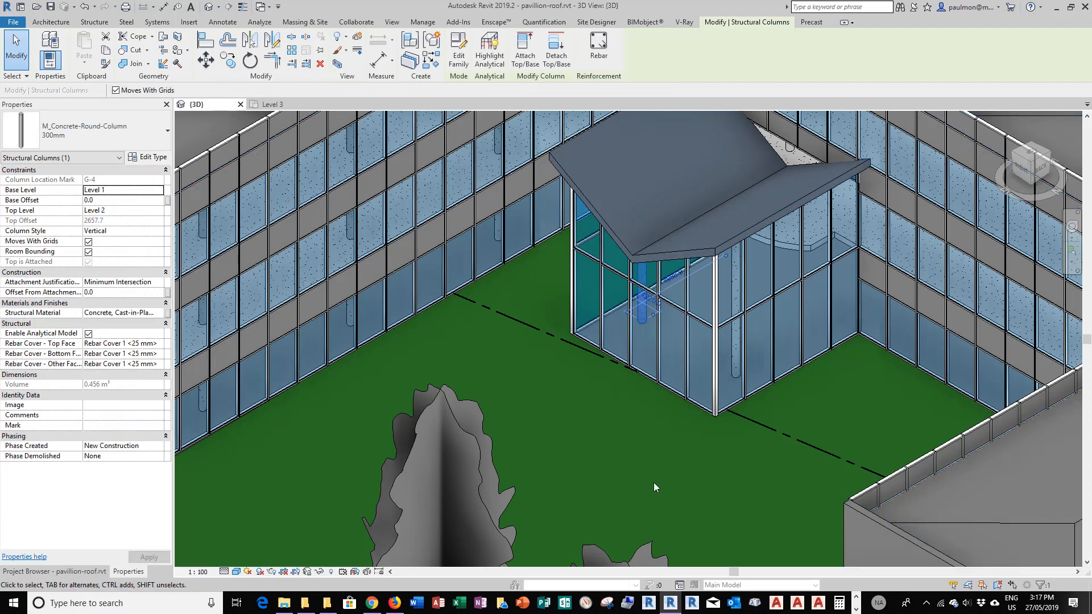
# - Set the pavilion roof's base offset from Level 3 to 1000, deleting the corner mullions that overlap neighbouring ones
pyautogui.scroll(-3, 653, 482)
pyautogui.scroll(5, 722, 328)
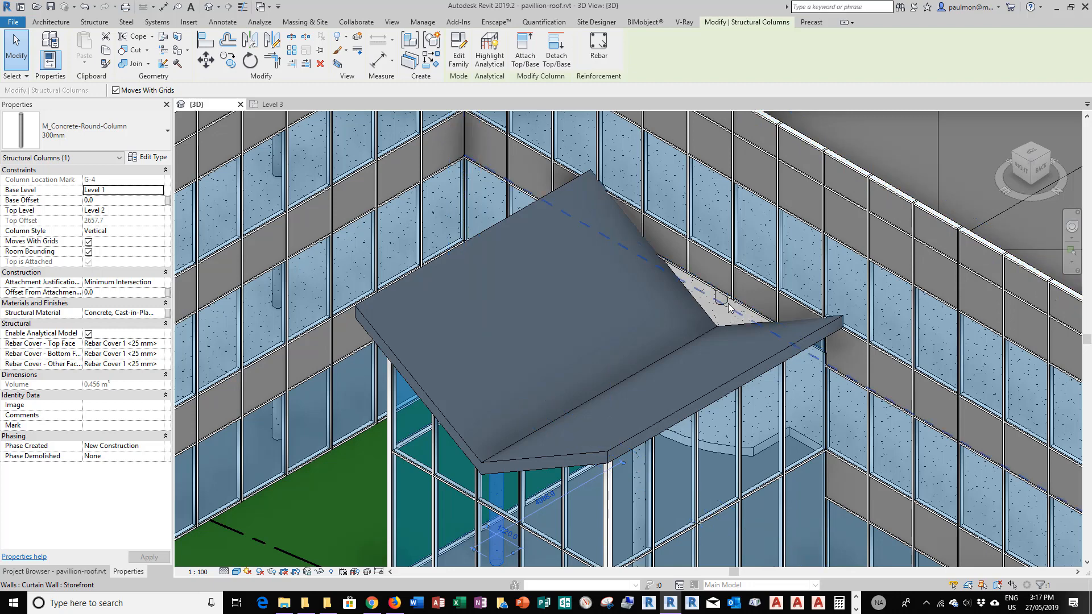
pyautogui.click(519, 214)
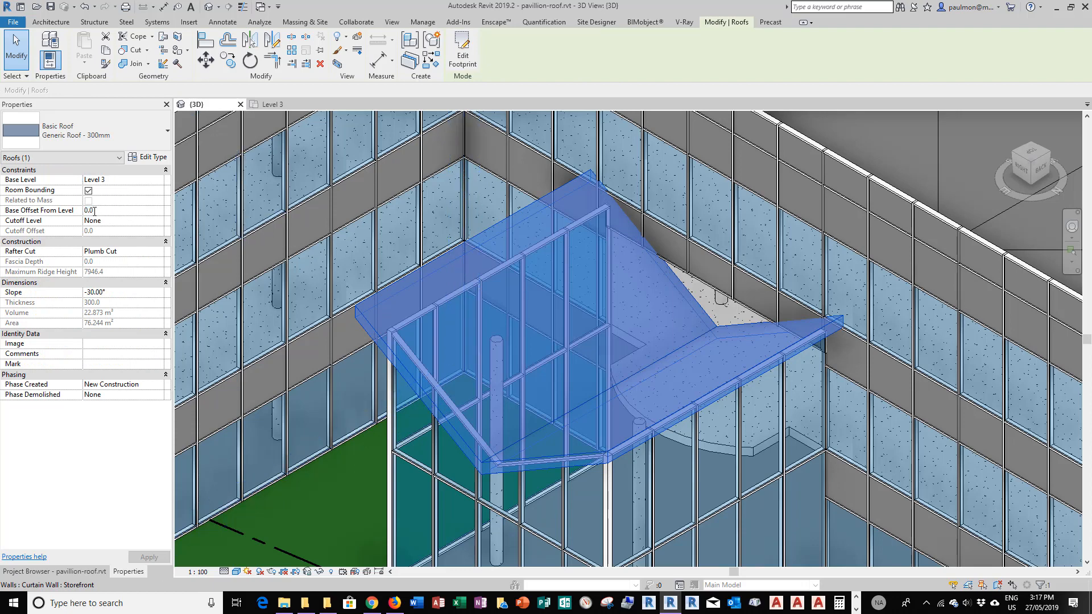
pyautogui.write('100')
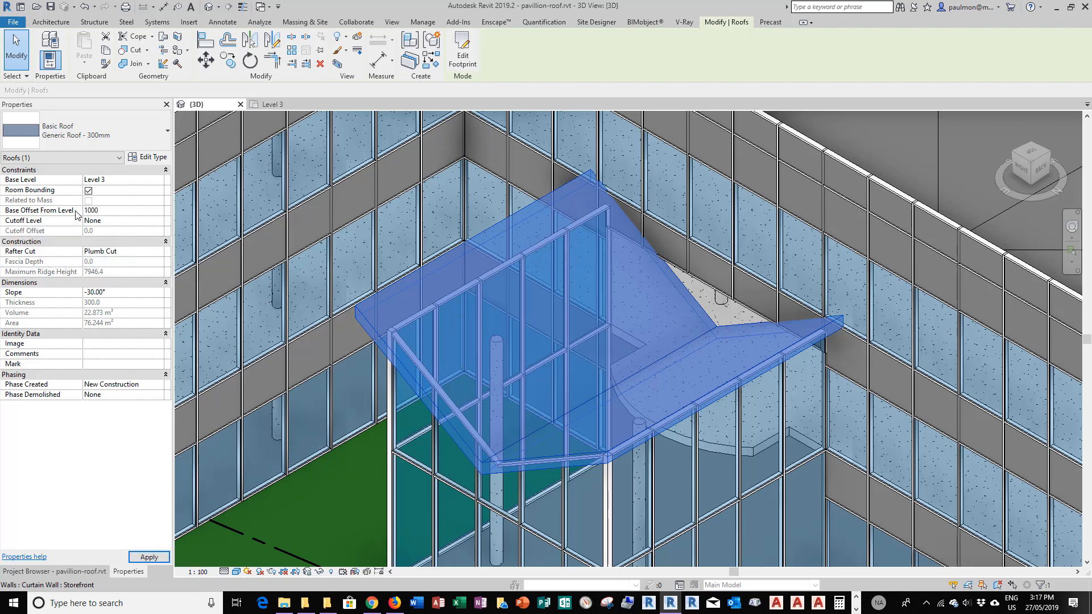
pyautogui.click(159, 560)
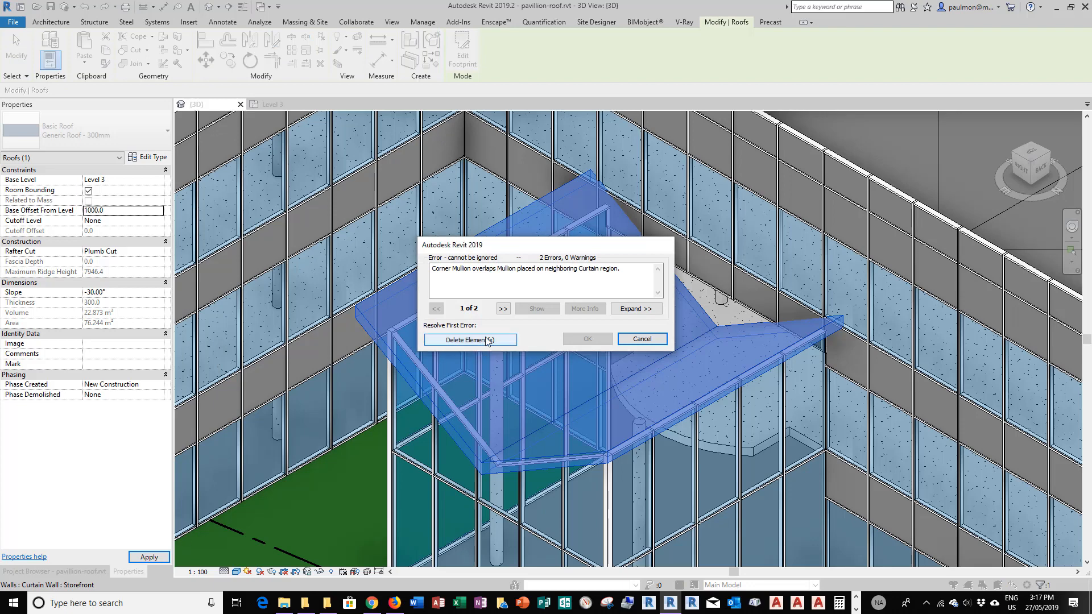
pyautogui.click(469, 340)
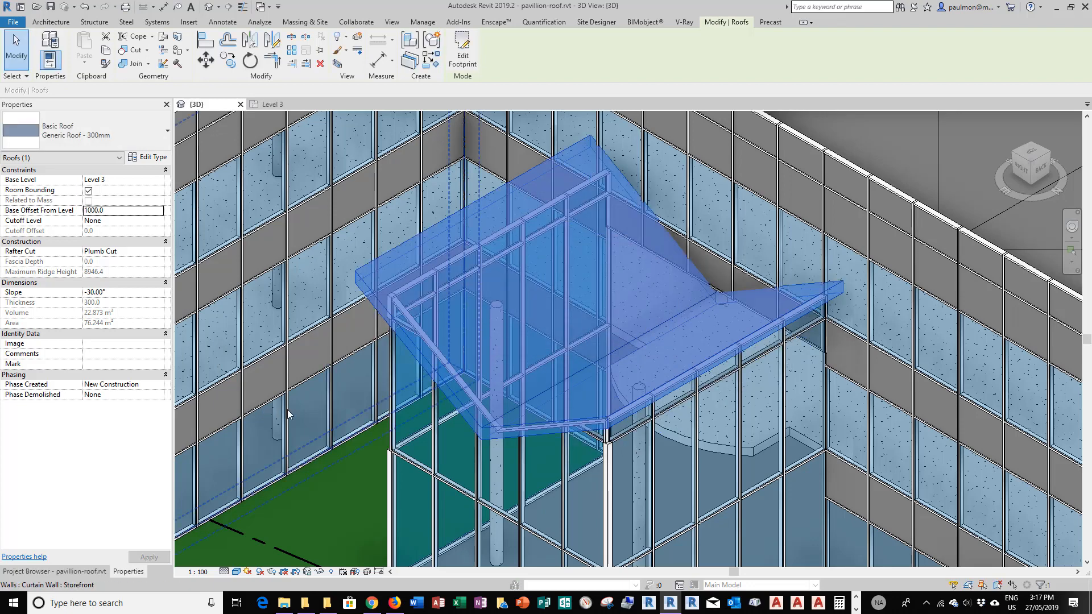
pyautogui.scroll(-2, 803, 335)
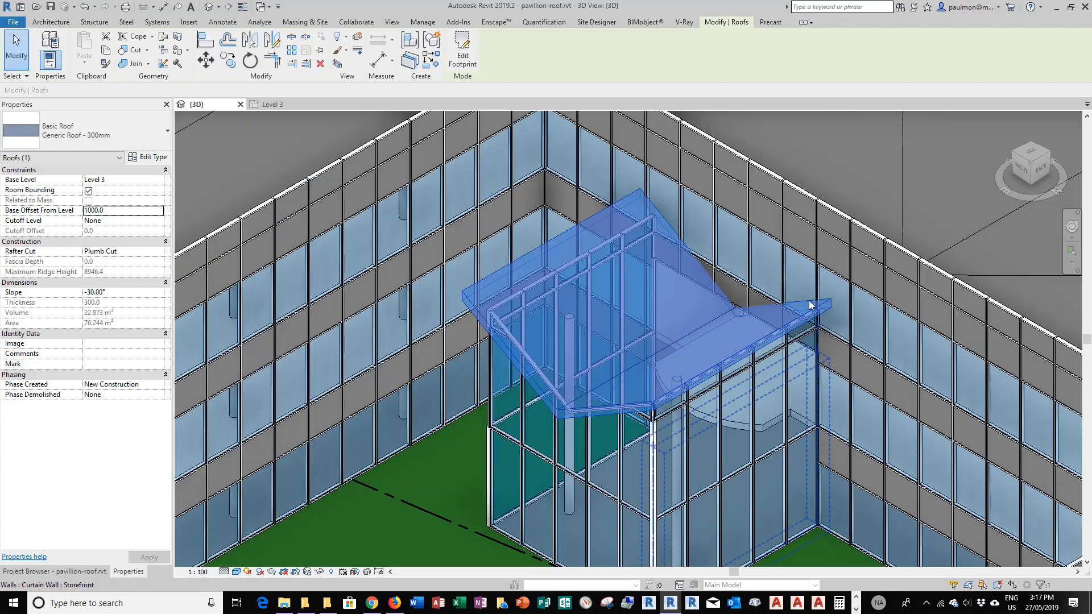
pyautogui.click(864, 203)
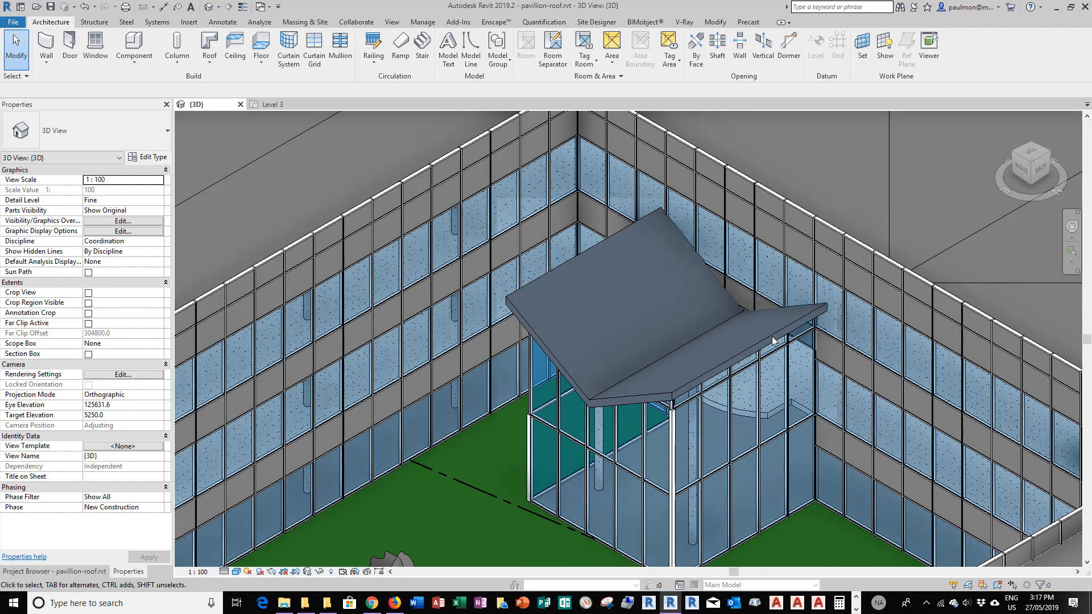
# - Raise the pavilion roof's base offset from Level 3 to 1200, accepting the slightly malformed curtain panels
pyautogui.click(772, 340)
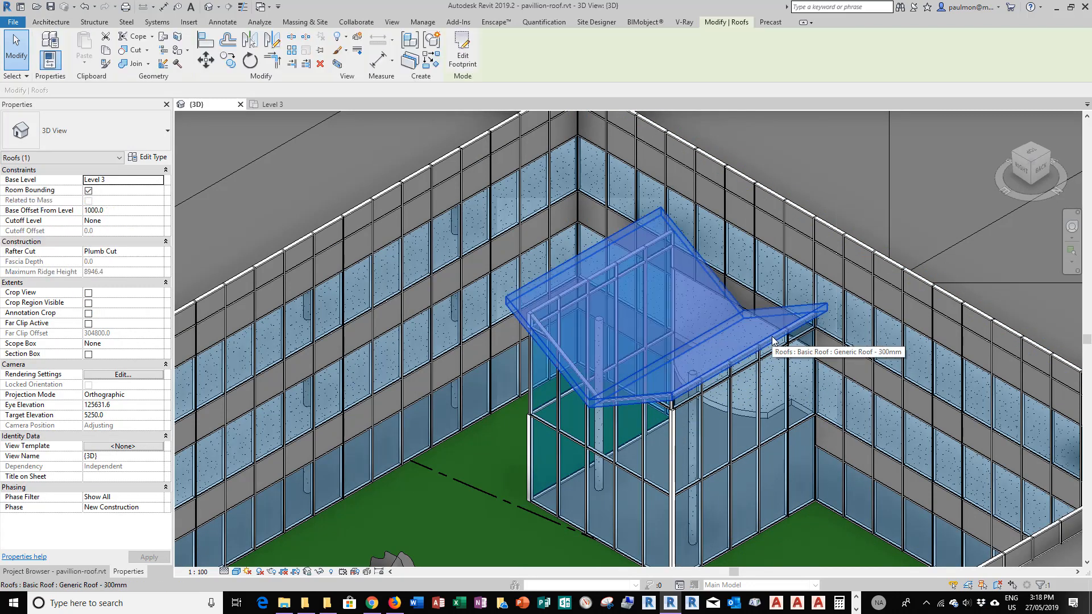
pyautogui.click(95, 210)
pyautogui.click(92, 210)
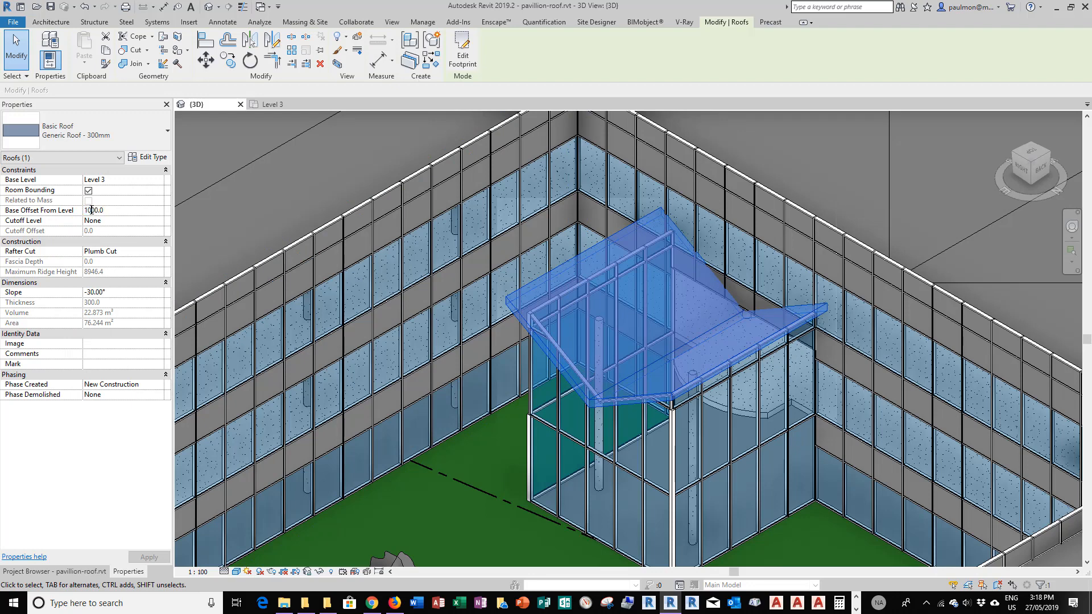
pyautogui.write('2')
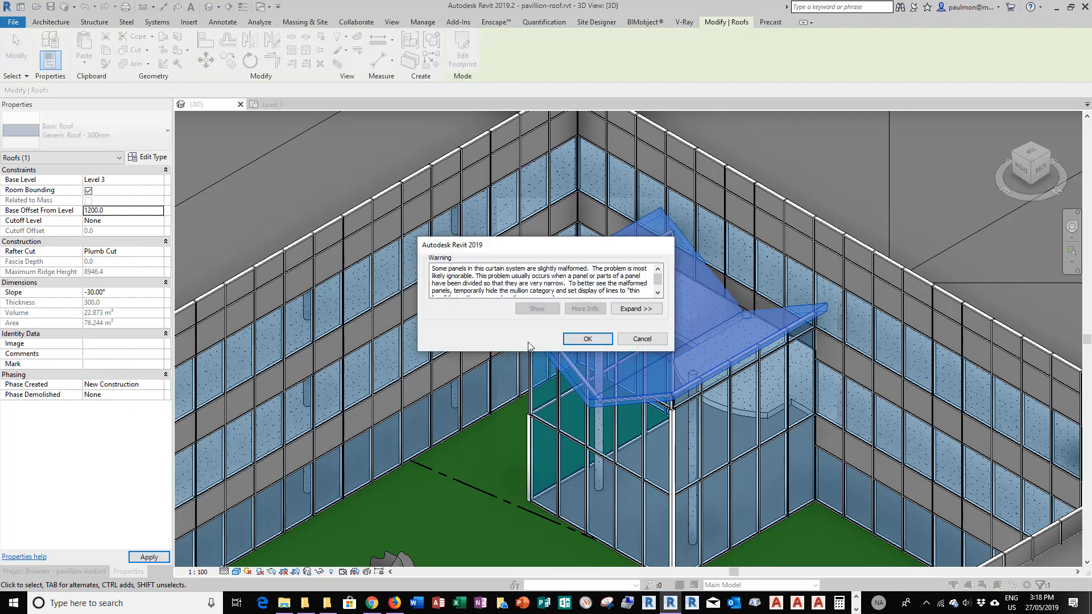
pyautogui.click(587, 339)
pyautogui.press('Escape')
pyautogui.press('Escape')
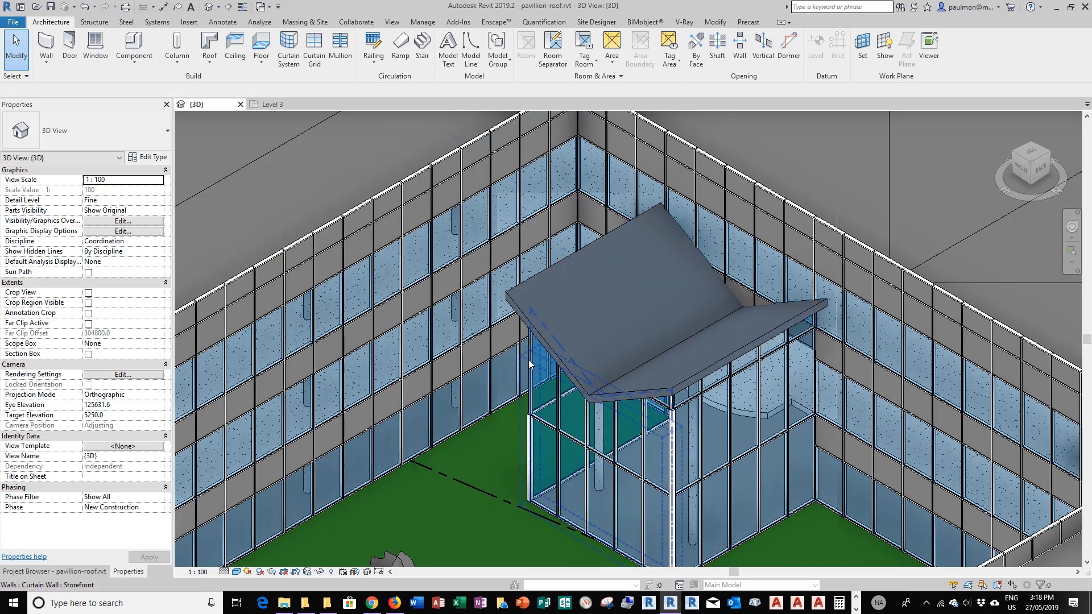
# - Temporarily hide the pavilion roof in the 3D view to expose the curtain wall tops
pyautogui.scroll(3, 527, 395)
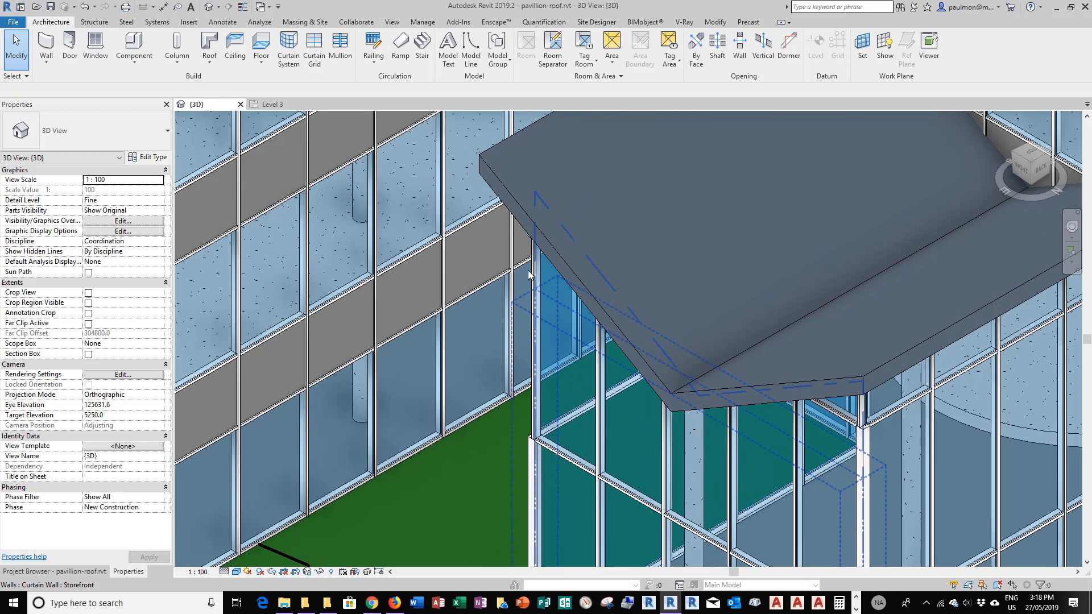
pyautogui.click(507, 191)
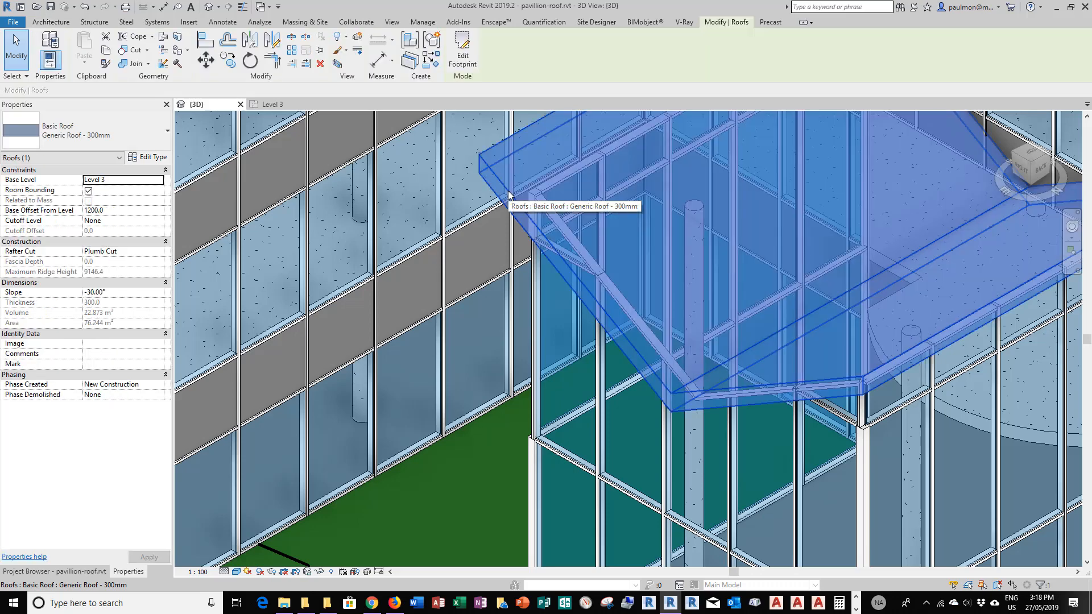
pyautogui.click(319, 572)
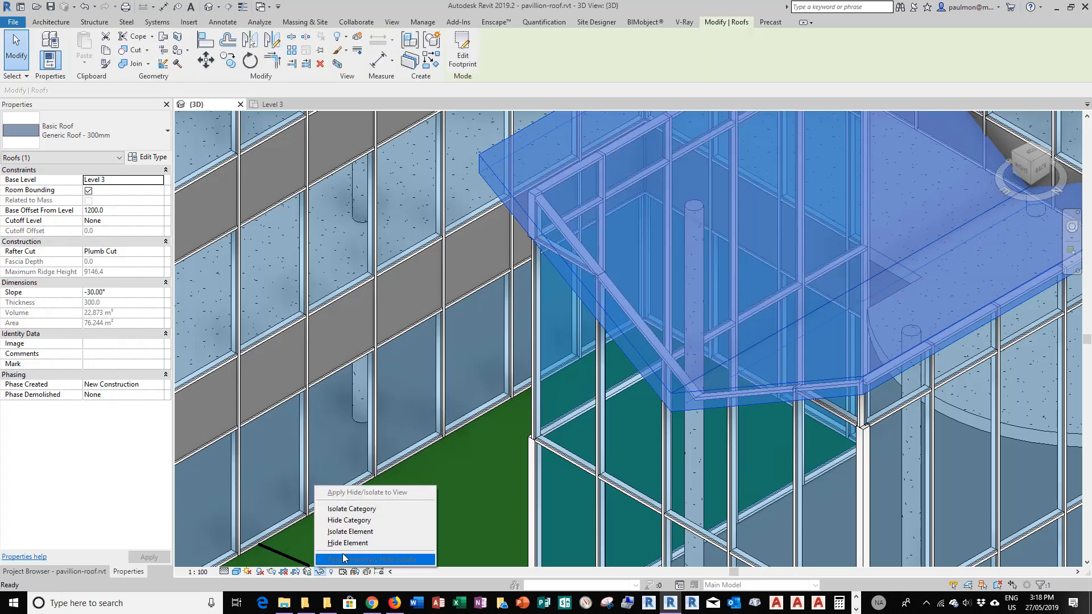
pyautogui.click(357, 543)
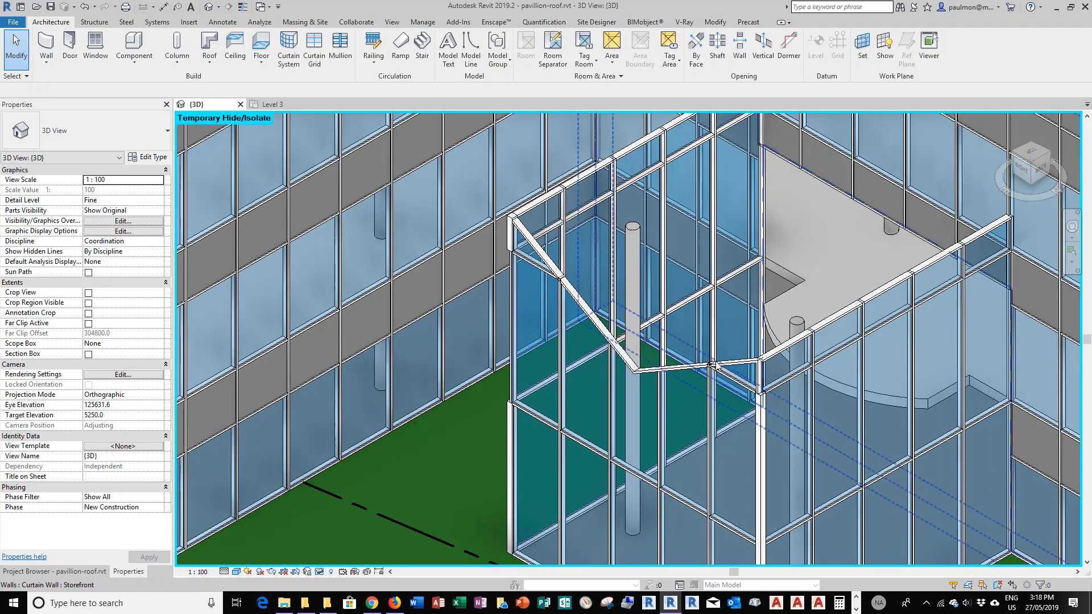
# - Temporarily isolate the pavilion's front Storefront curtain wall, the one with the V-shaped top, in the 3D view
pyautogui.click(629, 360)
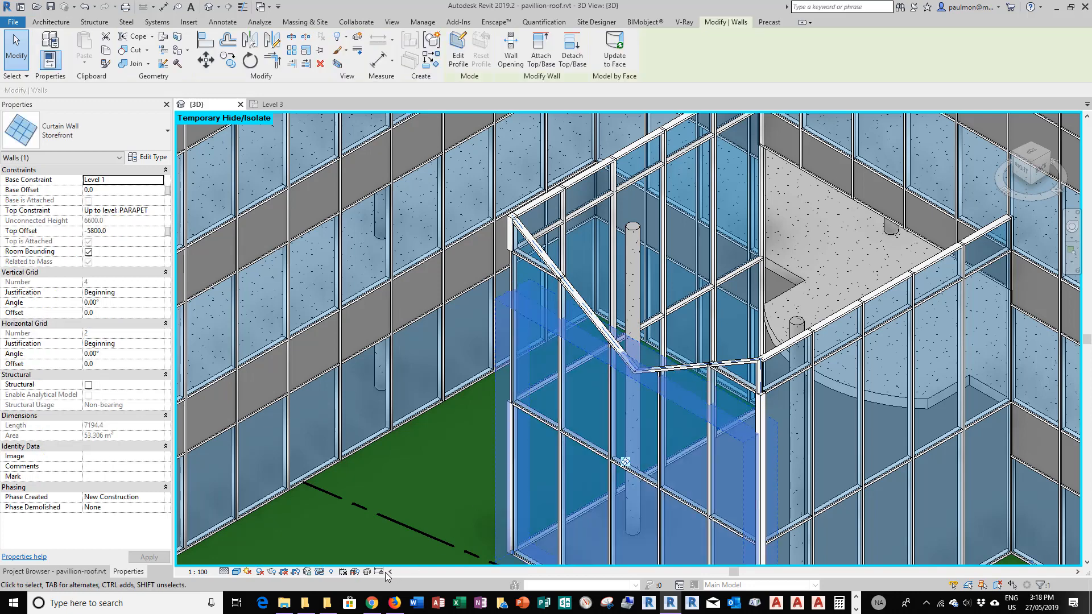
pyautogui.click(320, 573)
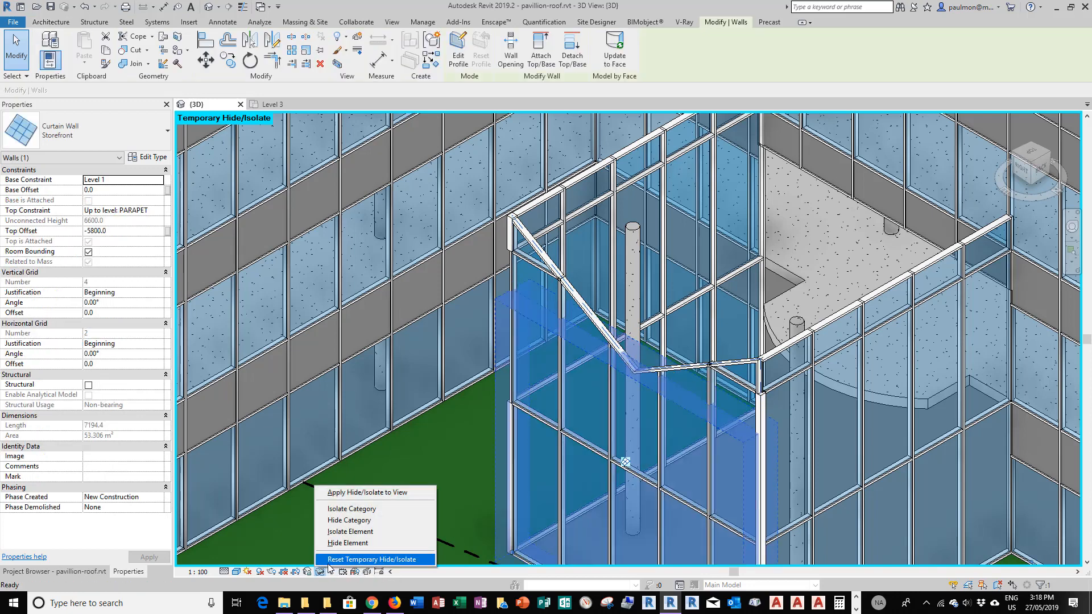
pyautogui.click(362, 537)
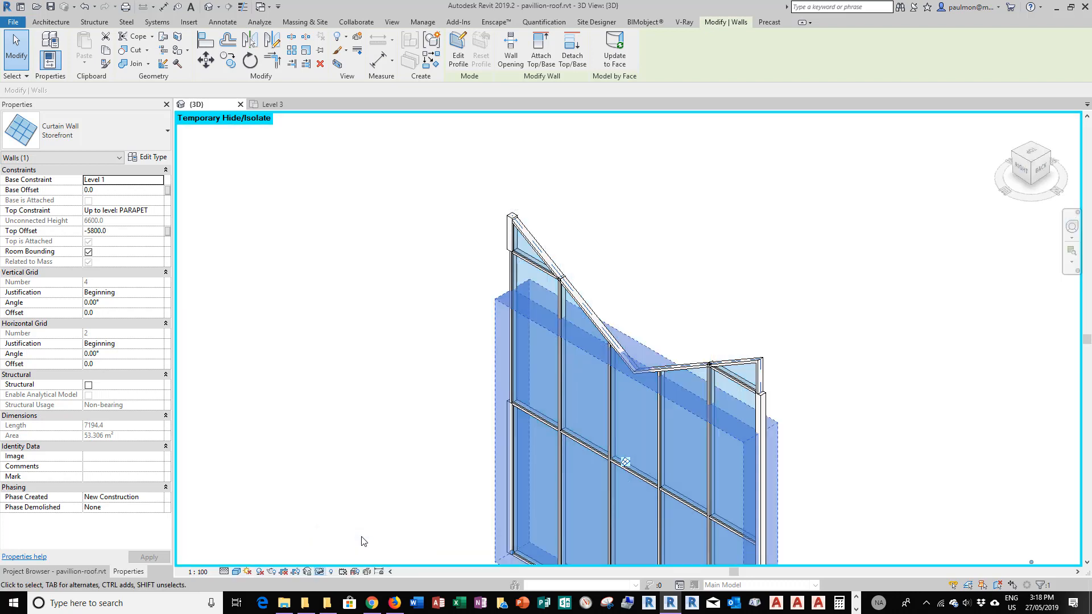
pyautogui.click(884, 310)
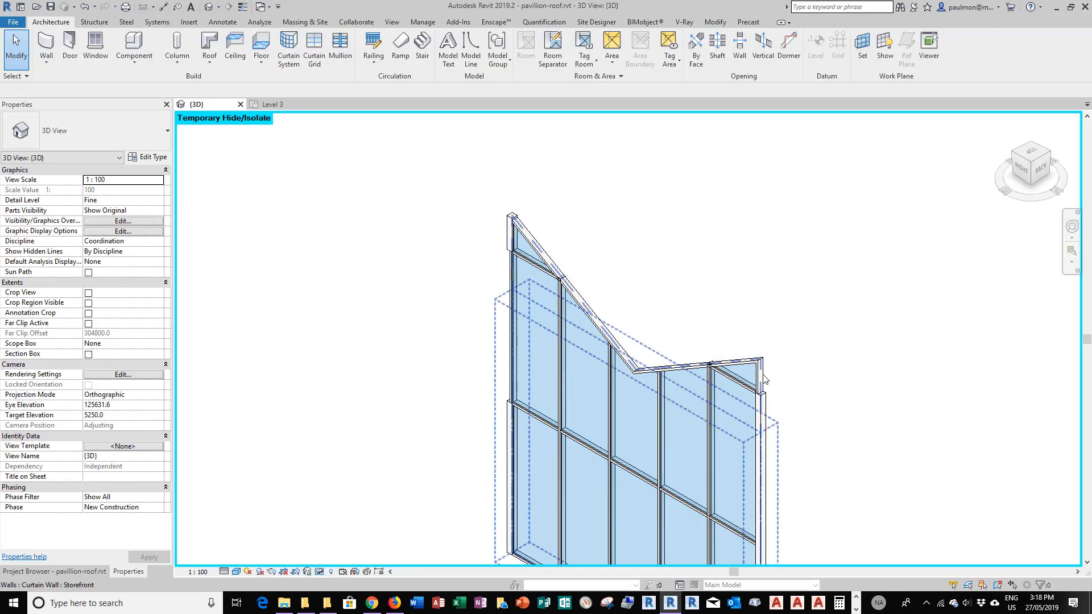
# - Unpin the short topmost rectangular mullion at the isolated wall's near corner and change its type to Quad Mullion 1
pyautogui.press('Tab')
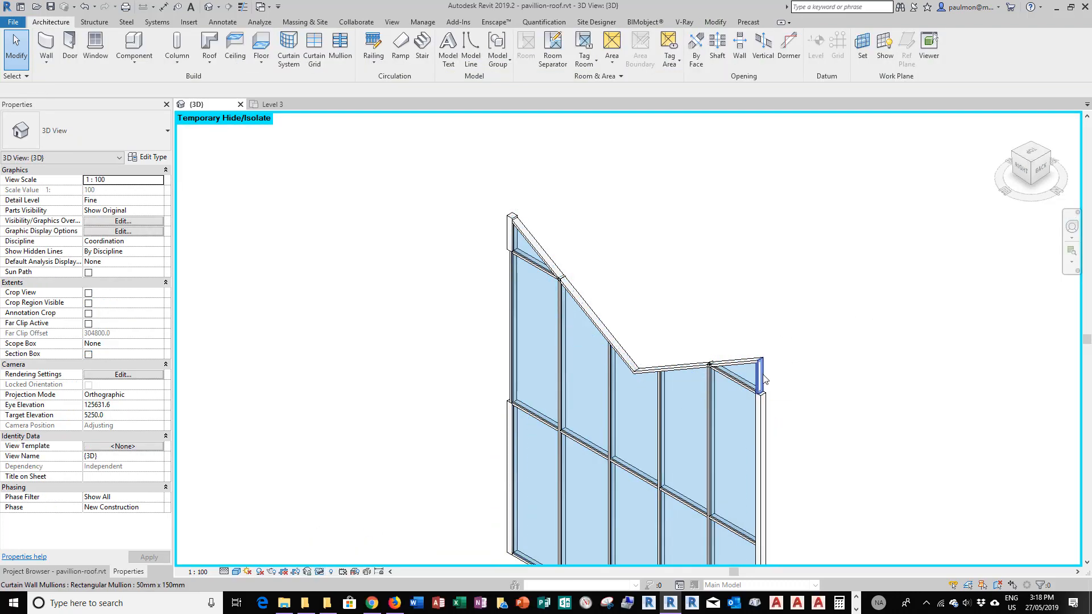
pyautogui.click(759, 376)
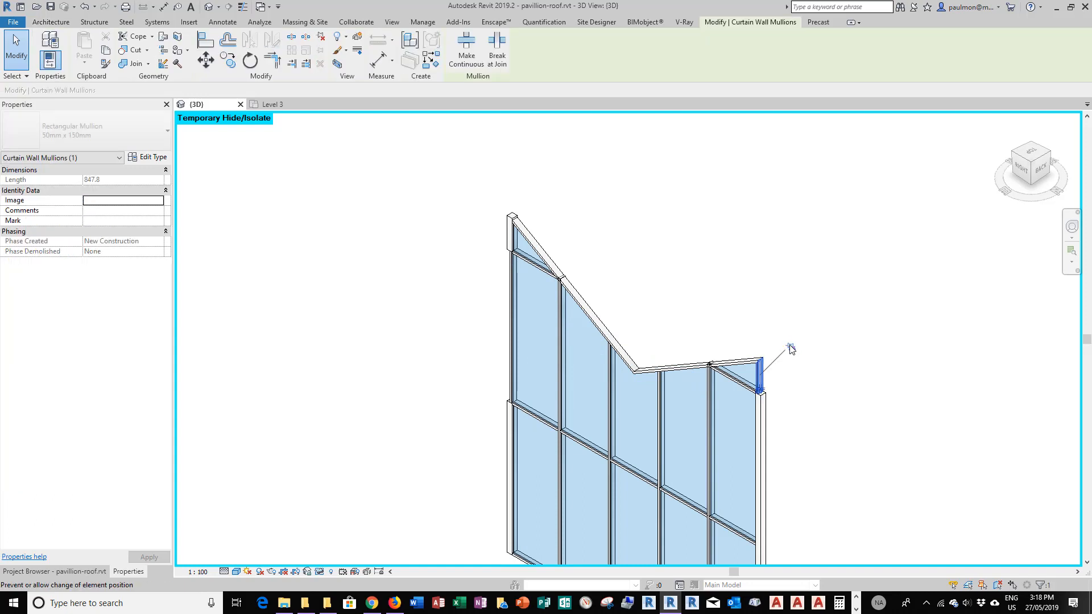
pyautogui.click(126, 139)
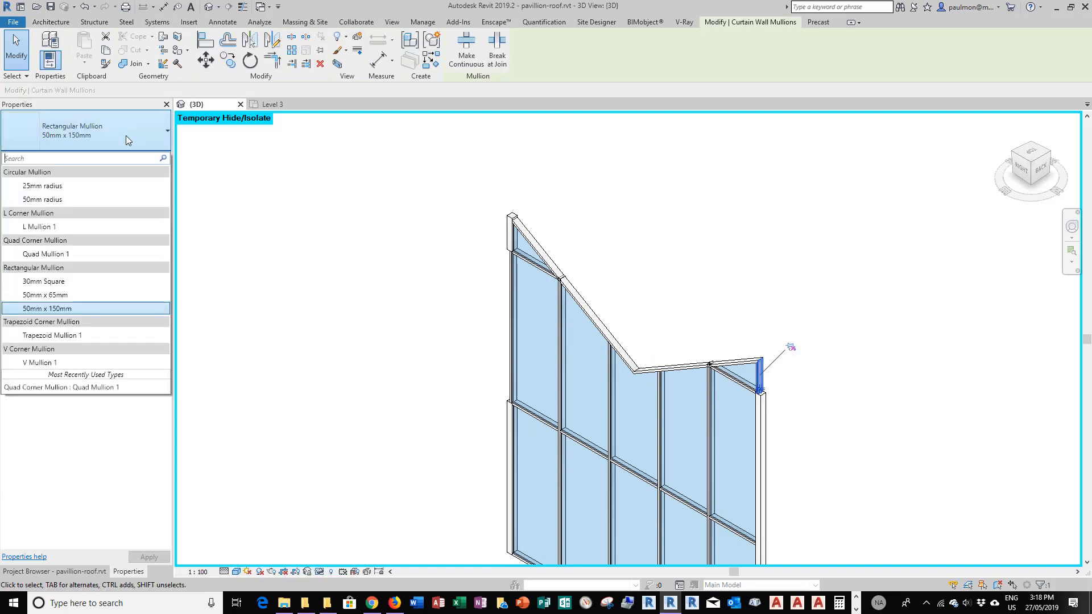
pyautogui.click(66, 256)
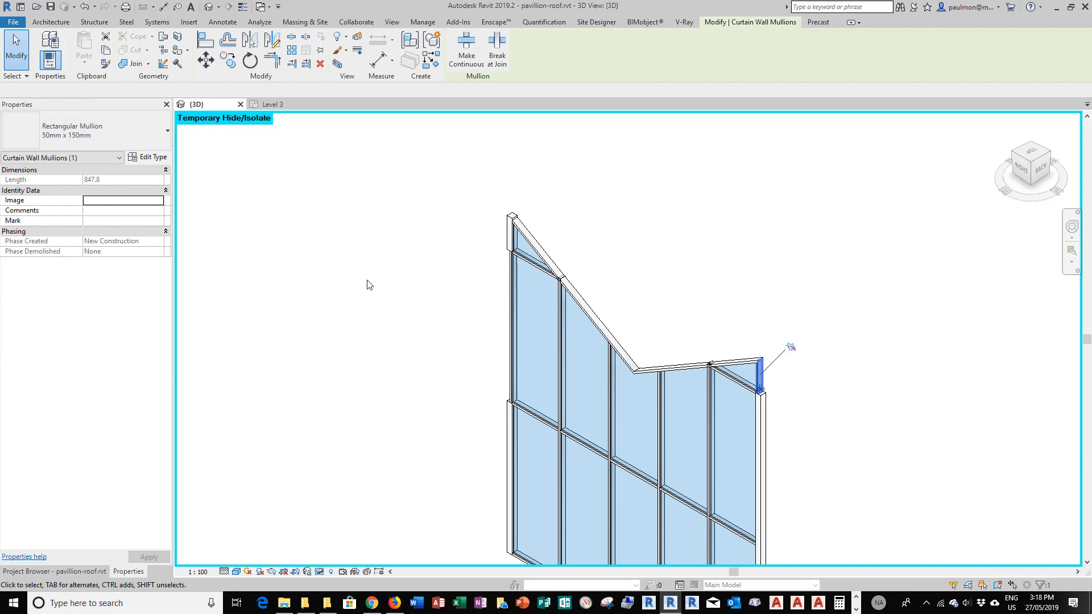
pyautogui.click(396, 388)
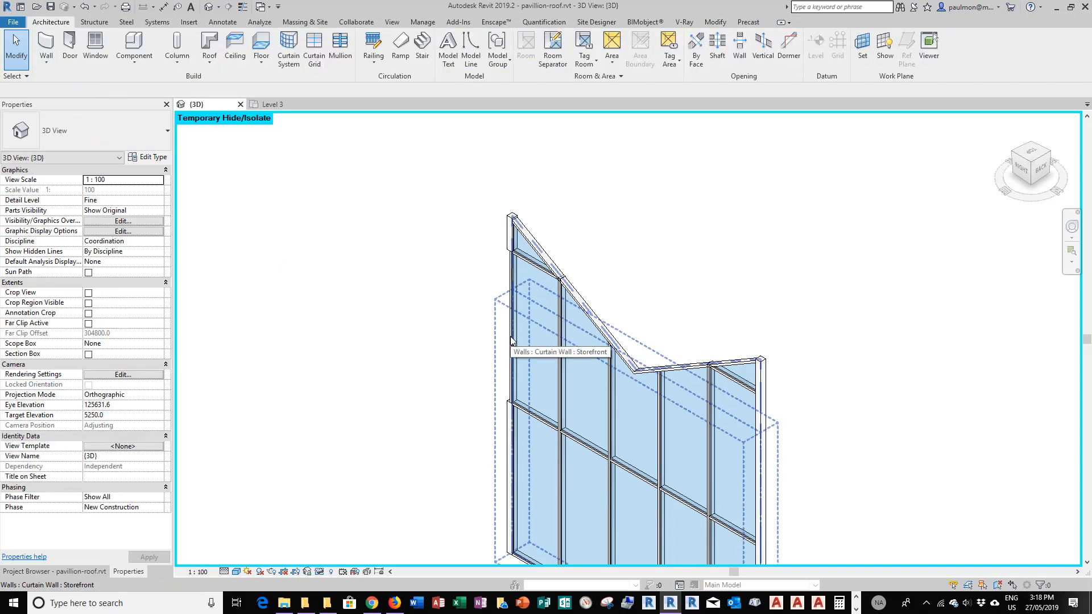
# - Unpin the rectangular mullion just below the top segment at the wall's far corner and change it to Quad Mullion 1
pyautogui.press('Tab')
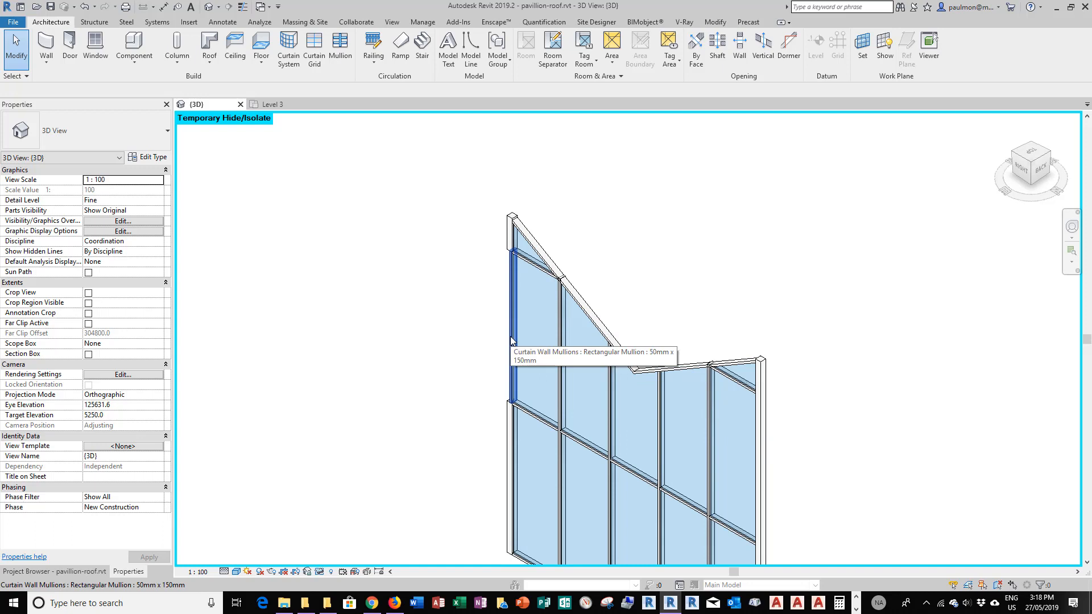
pyautogui.click(510, 340)
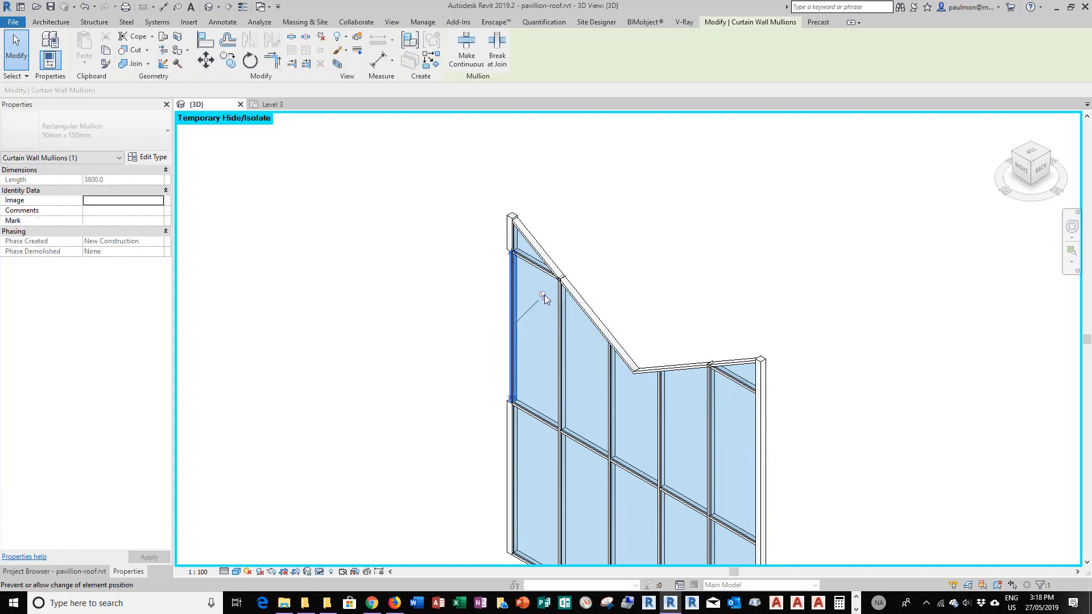
pyautogui.click(127, 138)
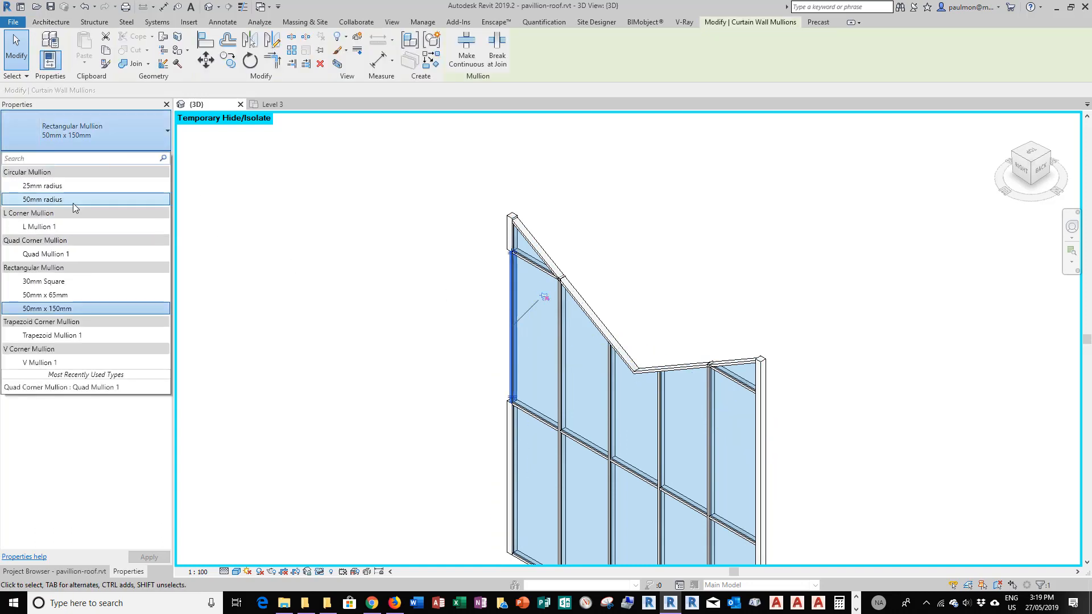
pyautogui.click(69, 253)
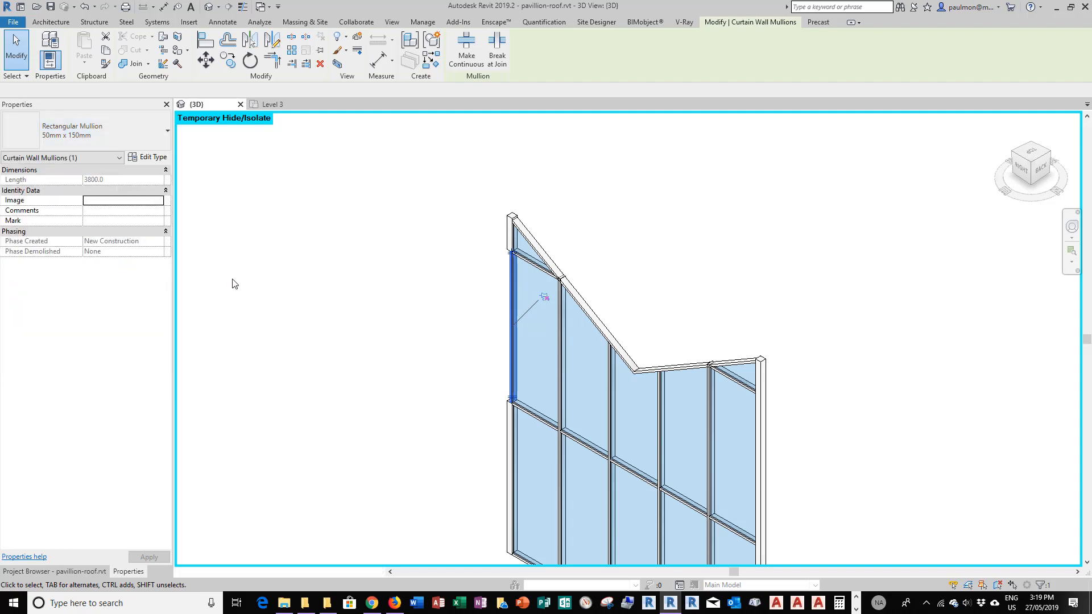
pyautogui.click(274, 288)
# - Reset the temporary hide/isolate to bring back the whole building and show the finished pavilion with its roof
pyautogui.scroll(-3, 402, 188)
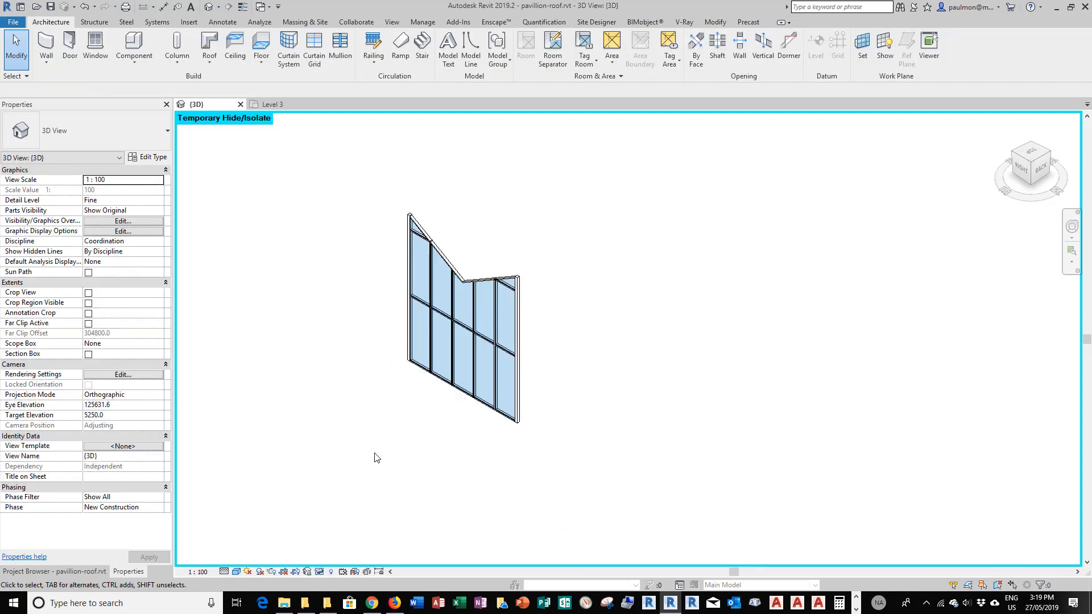
pyautogui.click(319, 571)
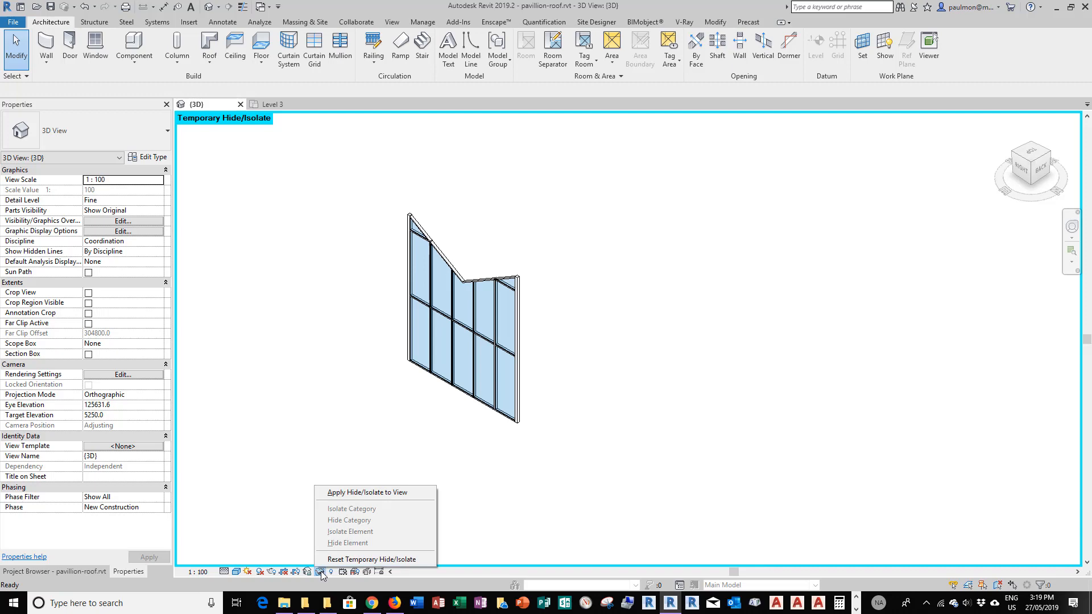
pyautogui.click(352, 558)
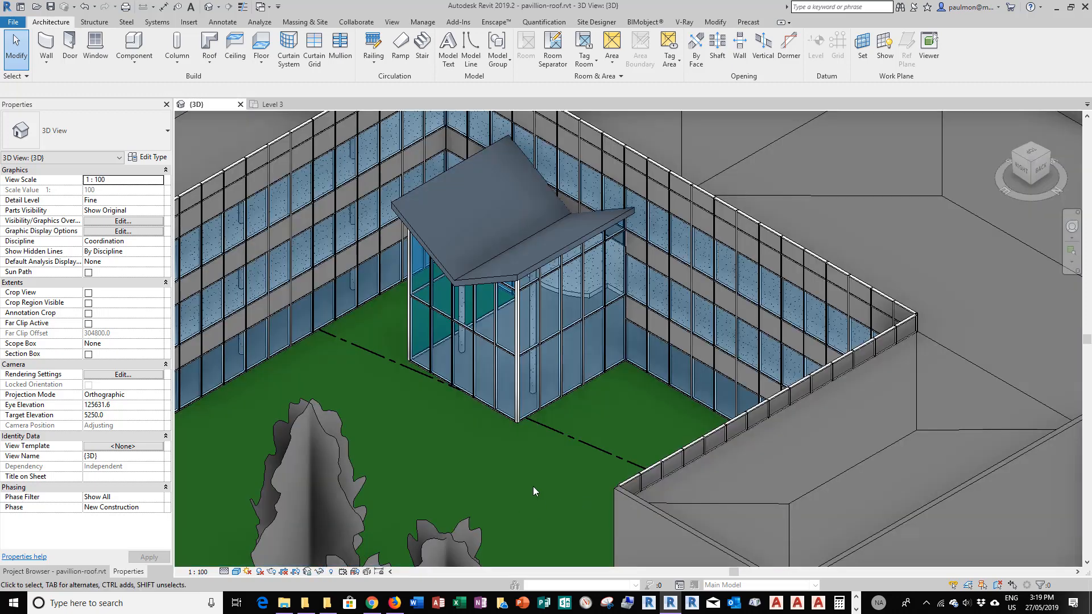
pyautogui.scroll(-2, 577, 482)
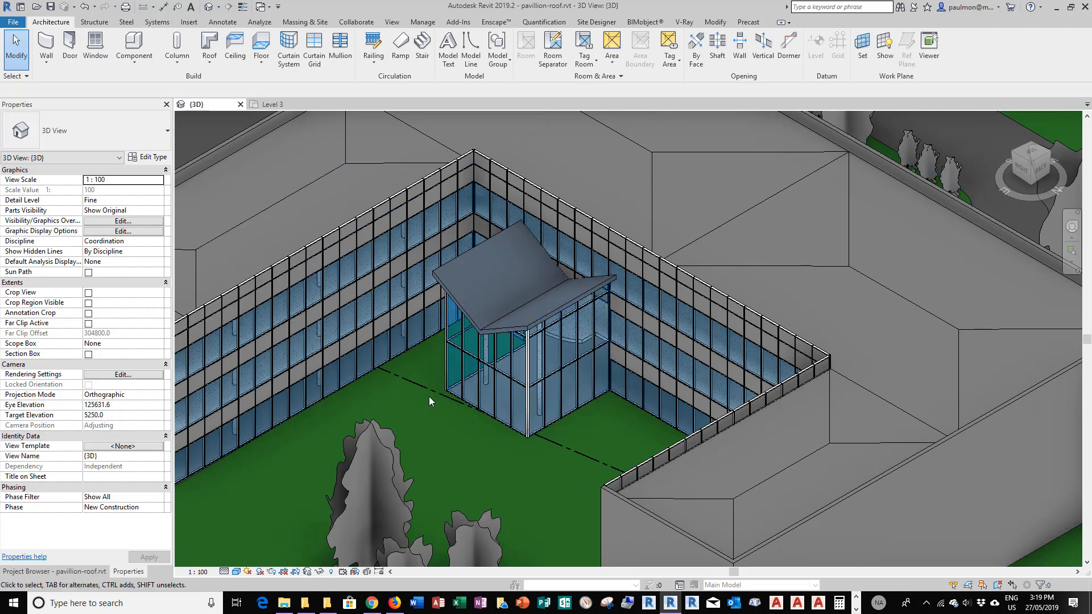
pyautogui.click(527, 447)
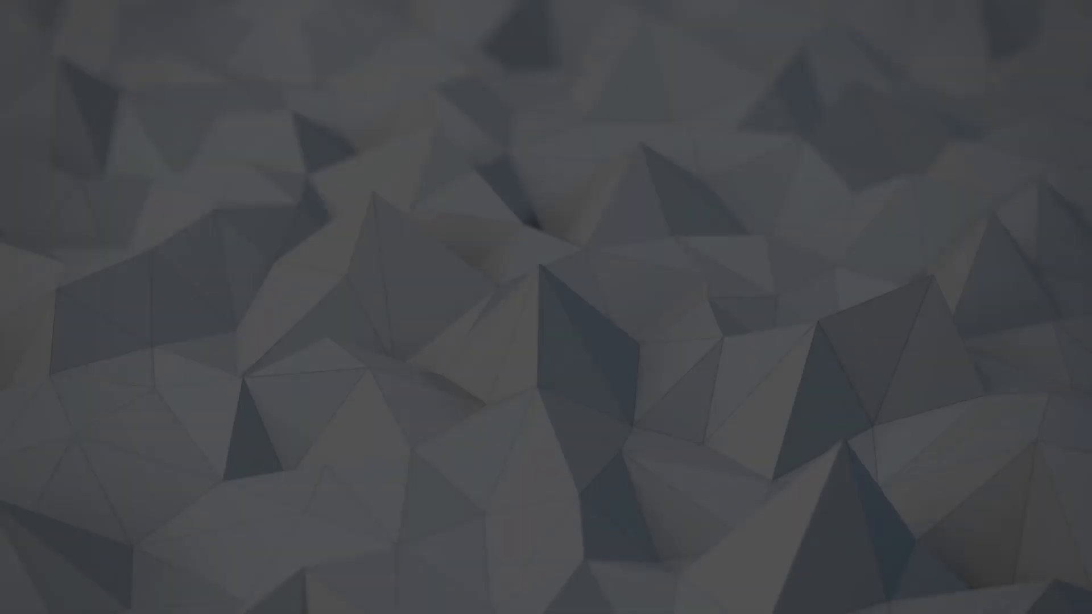